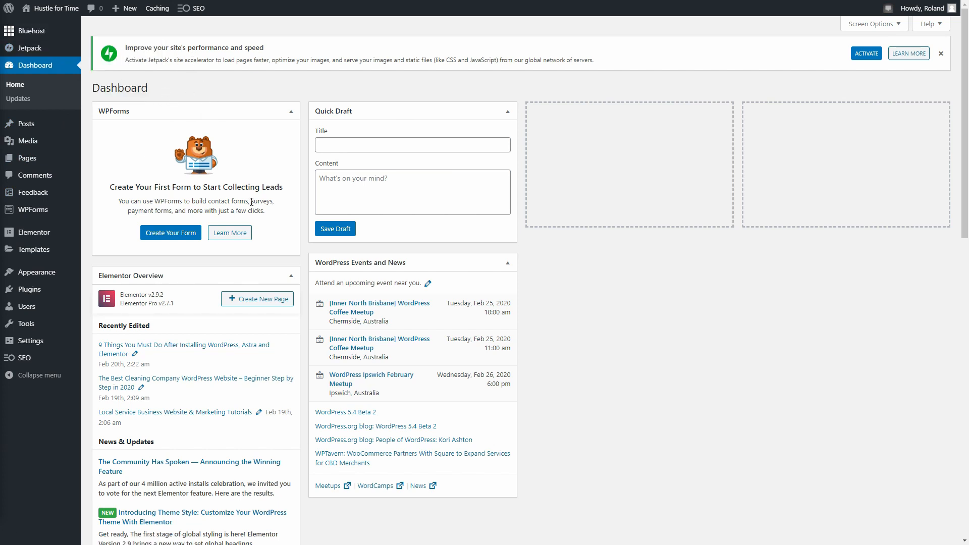
# - Open the General Settings and check that the WordPress Address uses https
pyautogui.moveTo(62, 345)
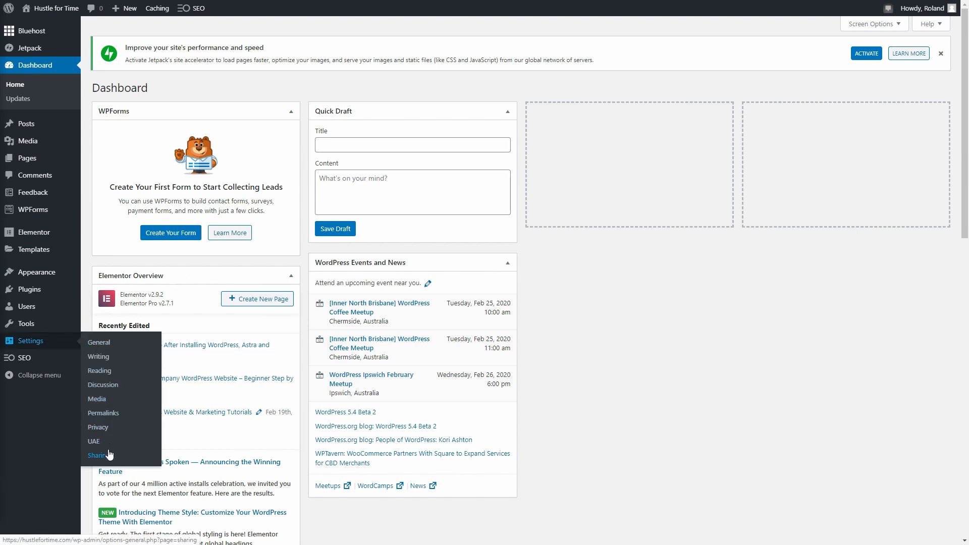
pyautogui.click(99, 343)
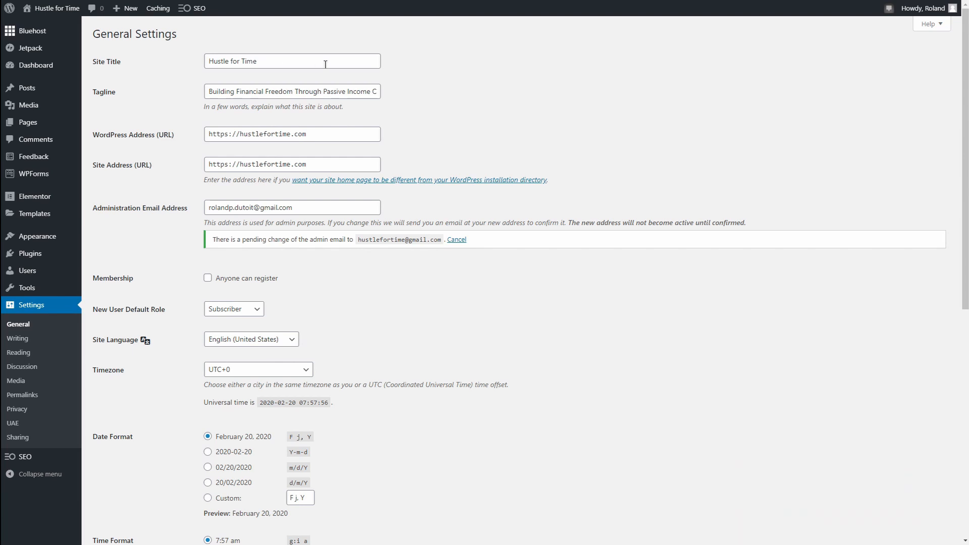
pyautogui.moveTo(92, 31); pyautogui.dragTo(132, 32)
pyautogui.click(133, 32)
pyautogui.moveTo(229, 133)
pyautogui.mouseDown()
pyautogui.moveTo(208, 132)
pyautogui.moveTo(229, 133)
pyautogui.mouseUp()
pyautogui.click(207, 133)
pyautogui.click(229, 132)
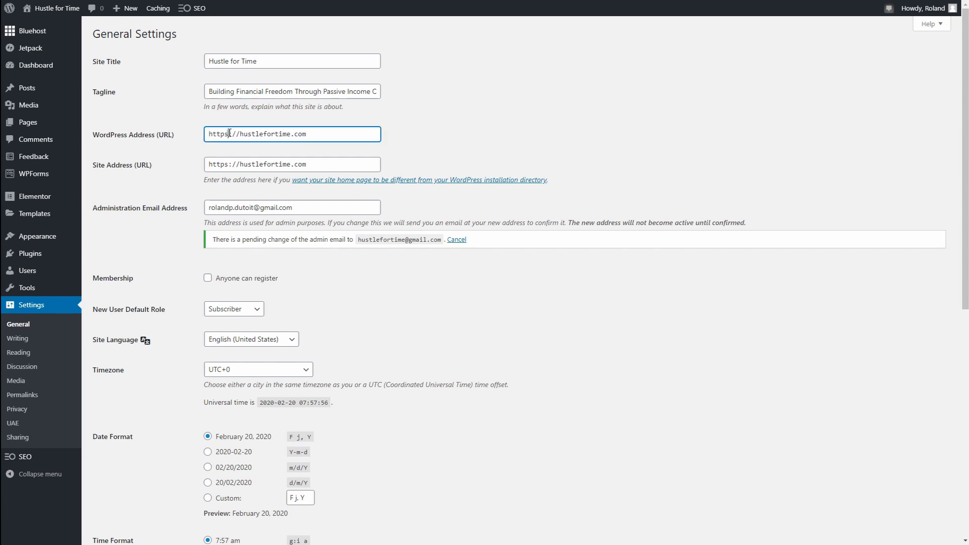
pyautogui.moveTo(207, 137); pyautogui.dragTo(325, 132)
pyautogui.click(324, 131)
pyautogui.moveTo(224, 136); pyautogui.dragTo(231, 137)
pyautogui.click(156, 177)
# - Turn off the Bluehost automatic updates for themes, plugins and translations in the General Settings
pyautogui.scroll(-2, 151, 172)
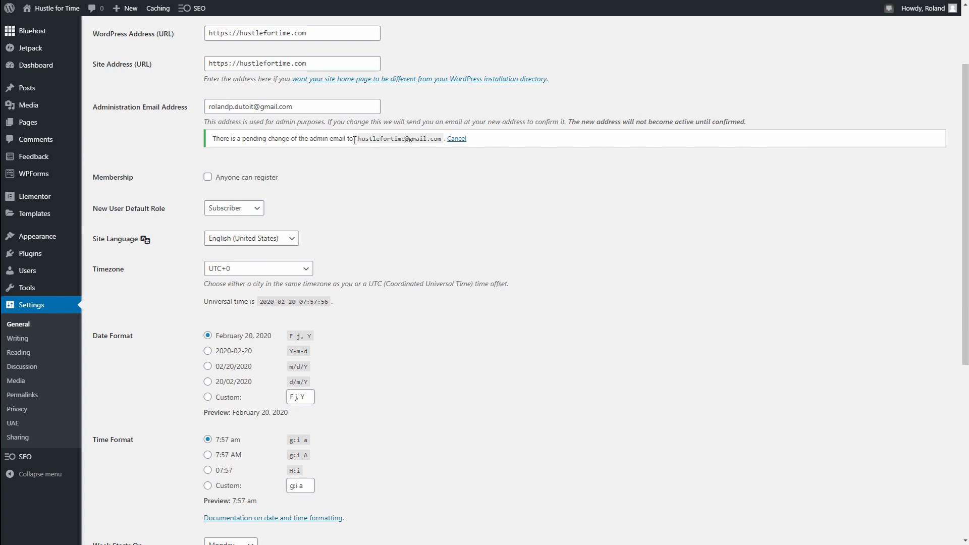
pyautogui.scroll(-2, 358, 172)
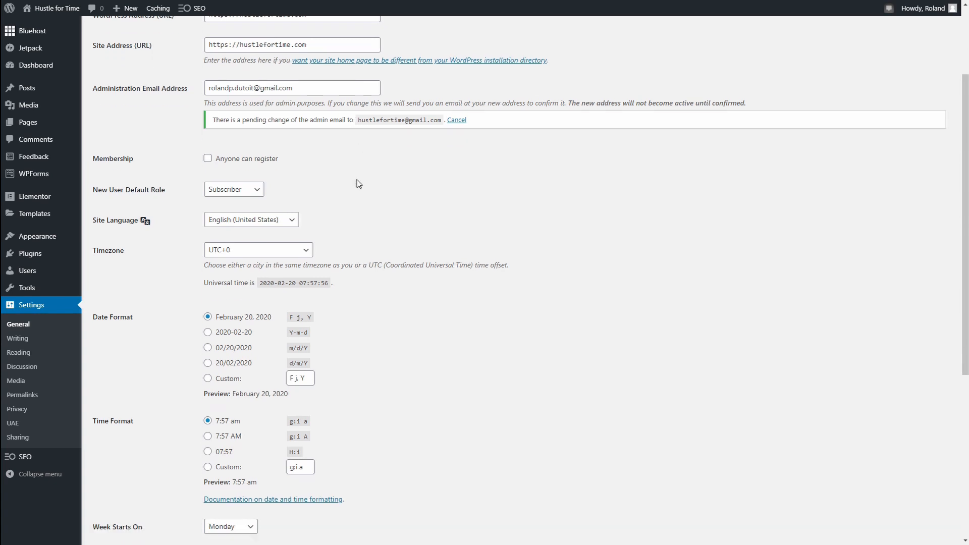
pyautogui.scroll(-2, 145, 177)
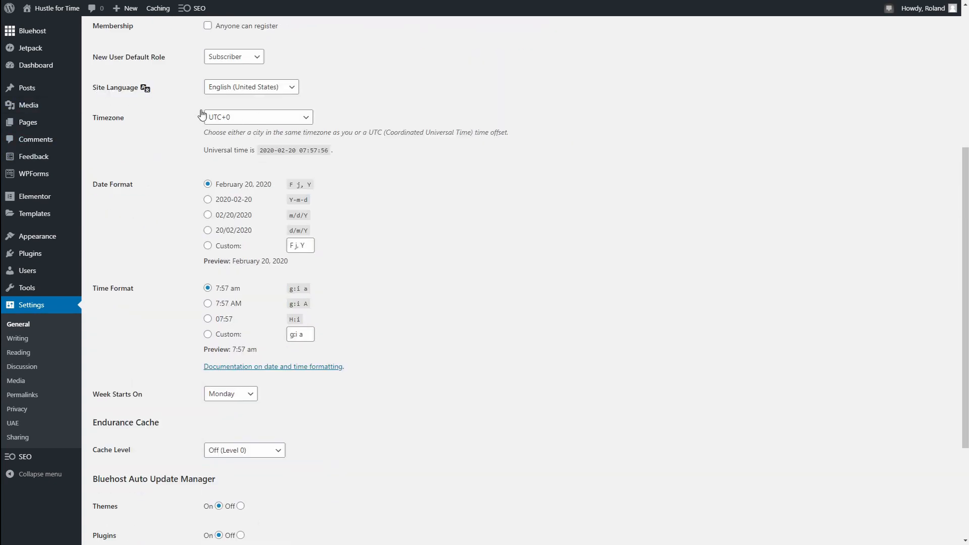
pyautogui.scroll(-1, 144, 138)
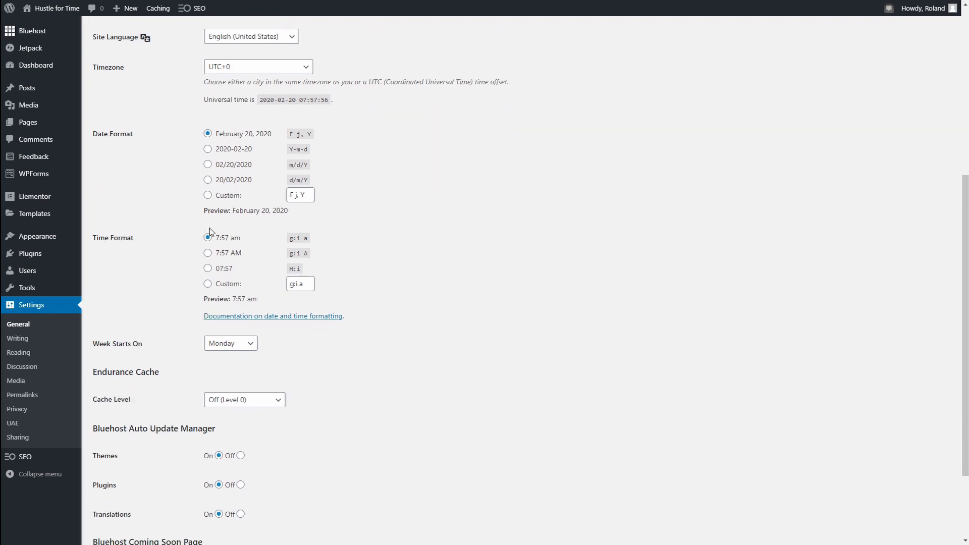
pyautogui.scroll(-1, 149, 225)
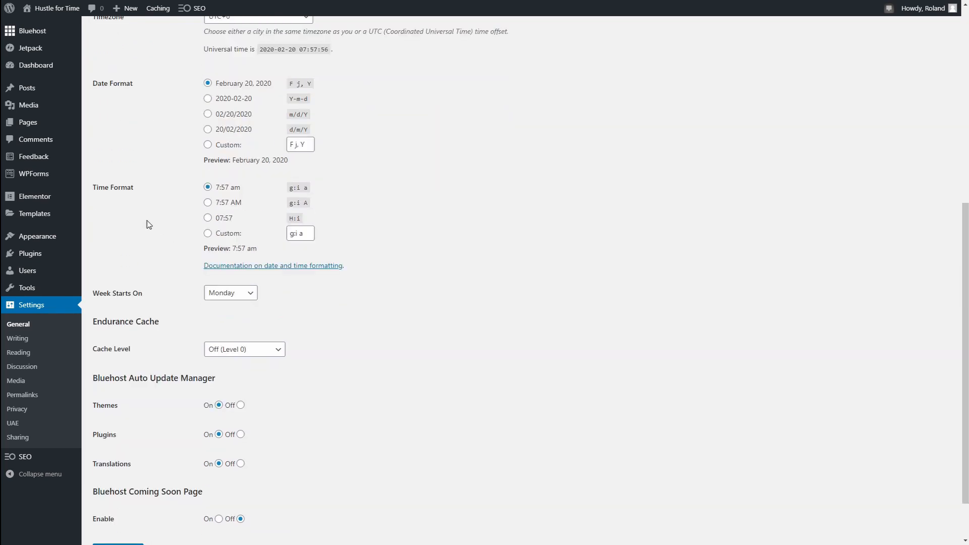
pyautogui.scroll(-1, 149, 225)
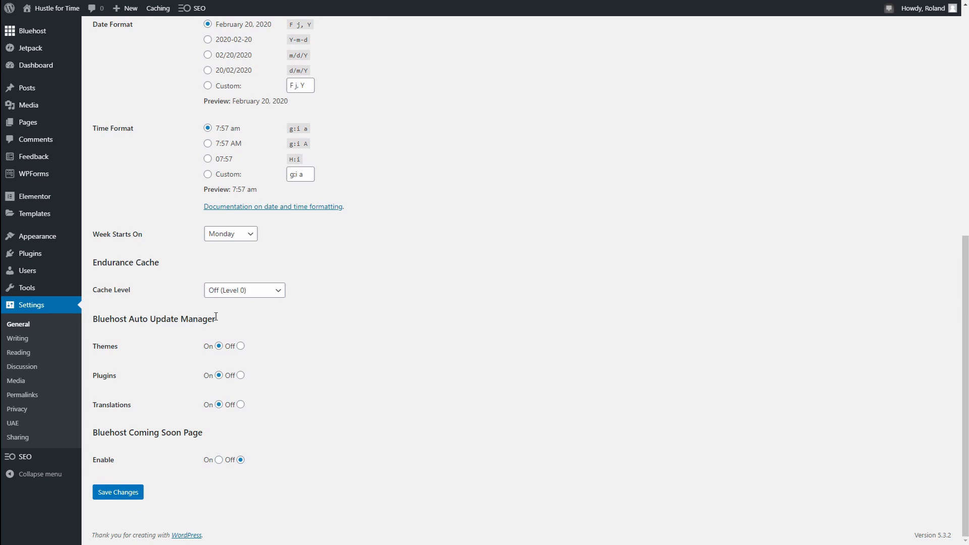
pyautogui.click(240, 346)
pyautogui.click(240, 375)
pyautogui.click(238, 405)
pyautogui.moveTo(95, 320); pyautogui.dragTo(210, 319)
pyautogui.click(211, 320)
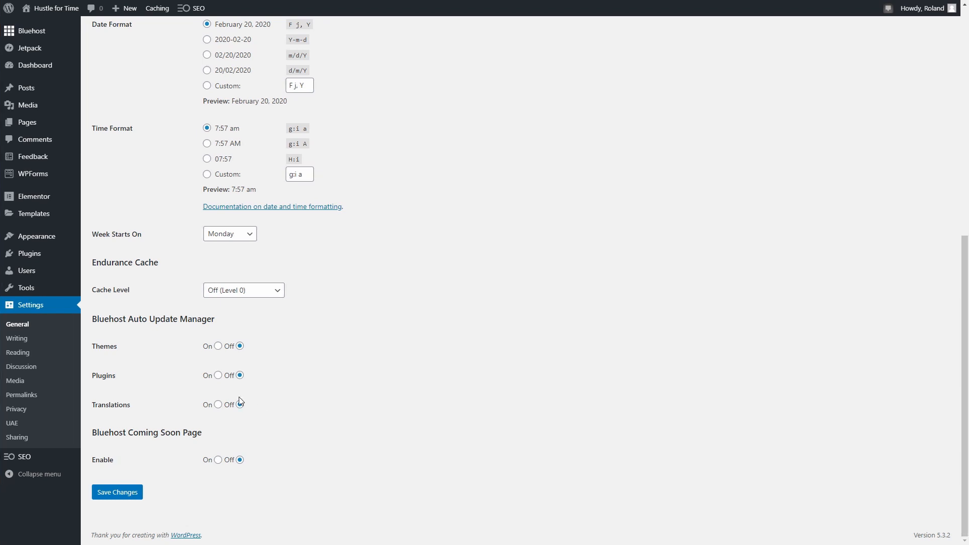
pyautogui.moveTo(98, 427); pyautogui.dragTo(217, 444)
pyautogui.click(218, 442)
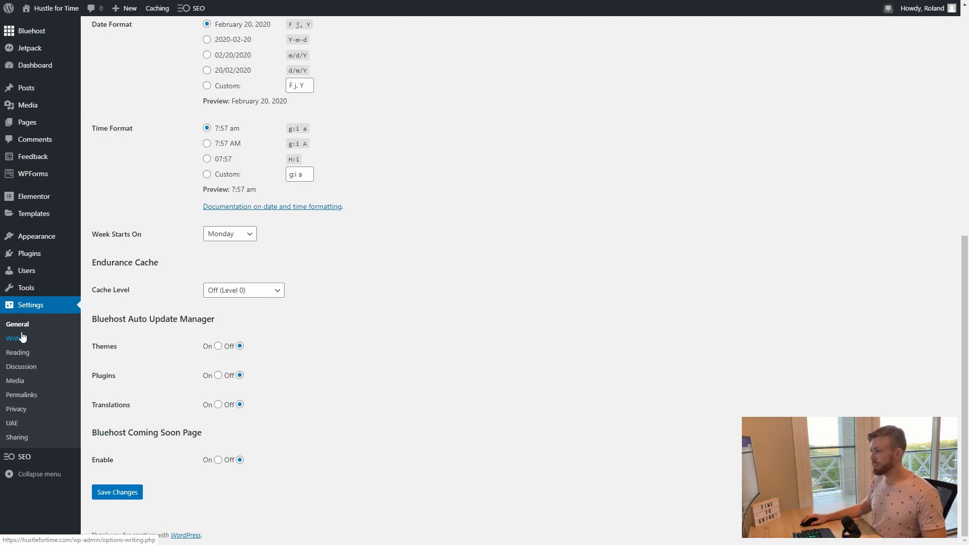
# - Choose Home as the static homepage in the Reading Settings and review the remaining reading and follower options
pyautogui.click(19, 352)
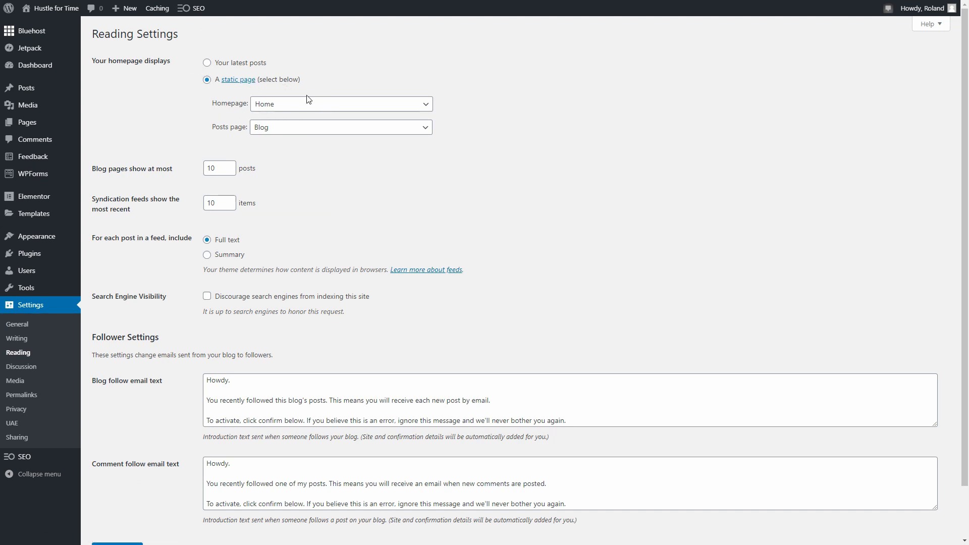
pyautogui.click(299, 107)
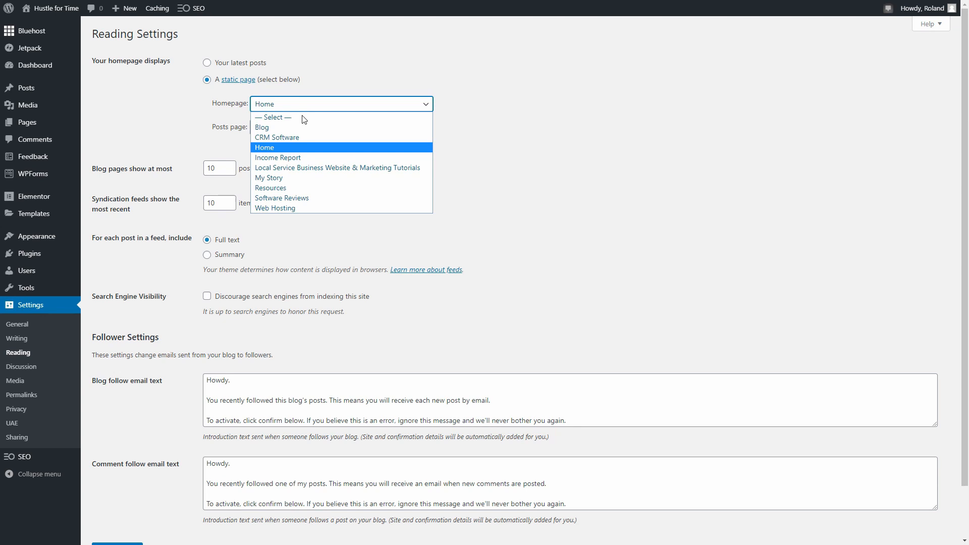
pyautogui.click(315, 147)
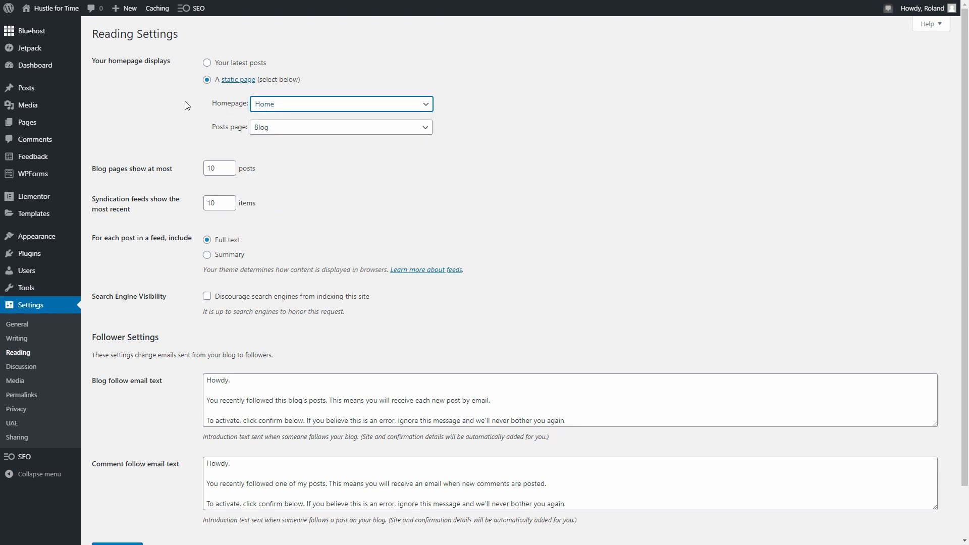
pyautogui.click(146, 116)
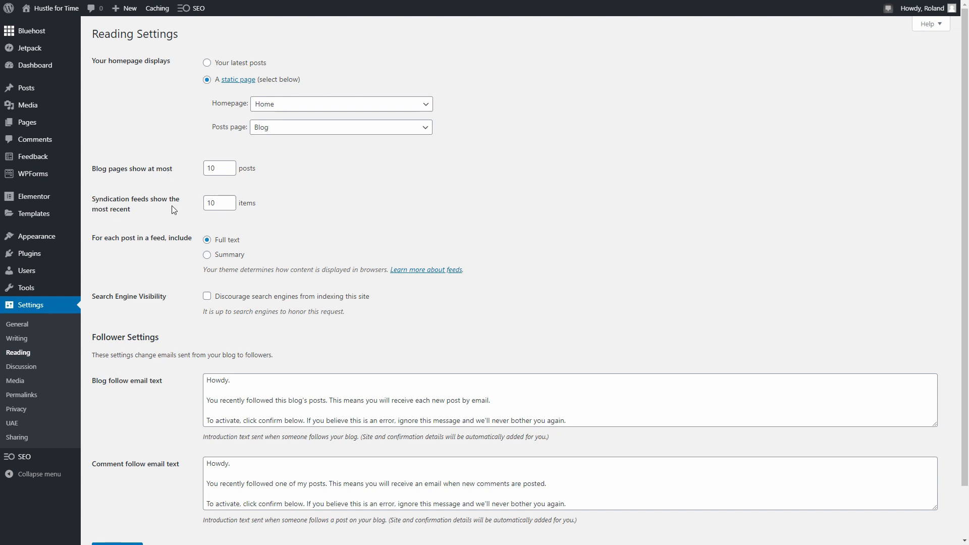
pyautogui.click(98, 215)
pyautogui.scroll(-2, 250, 207)
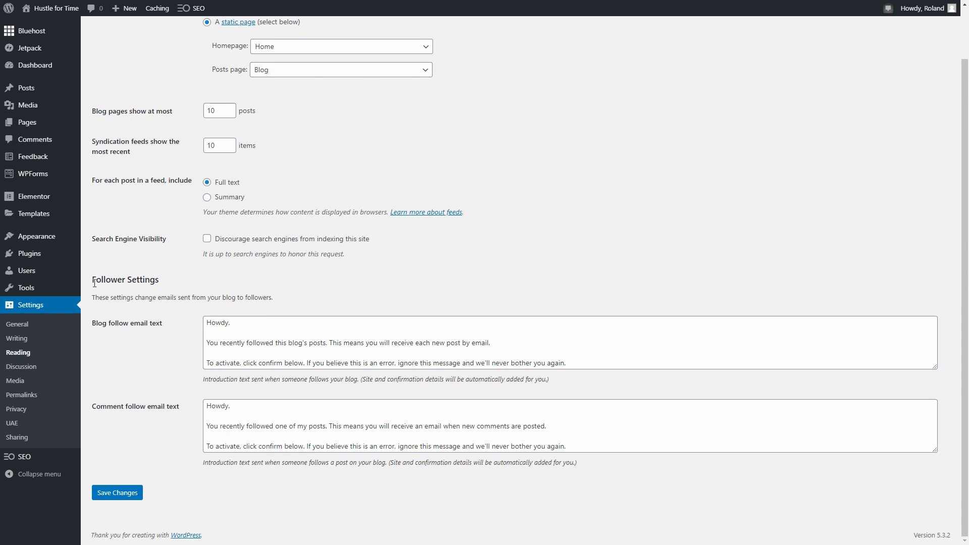
pyautogui.scroll(1, 152, 465)
pyautogui.scroll(-1, 151, 469)
# - Open the Discussion Settings and review the comment, moderation, avatar and Jetpack subscription options
pyautogui.click(21, 367)
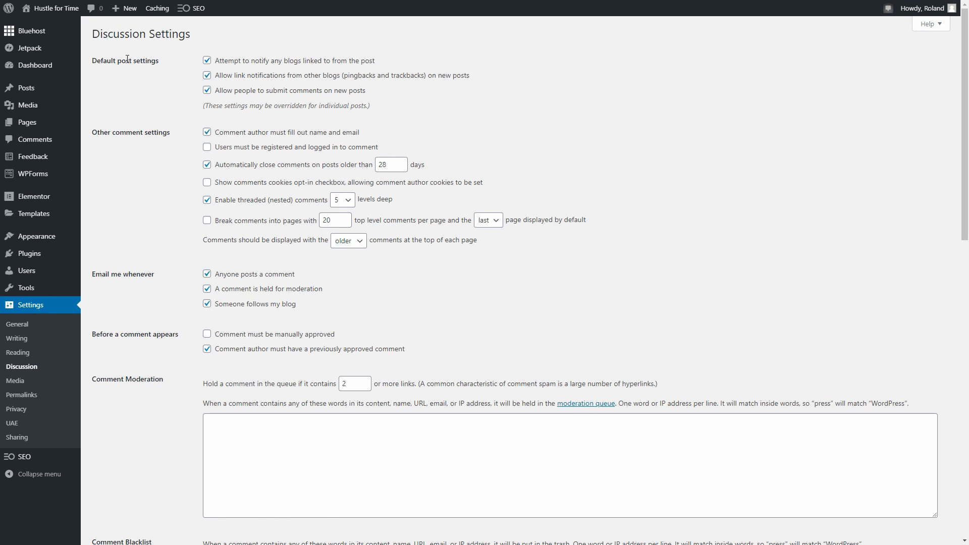
pyautogui.moveTo(107, 49); pyautogui.dragTo(139, 64)
pyautogui.click(142, 69)
pyautogui.scroll(-5, 189, 317)
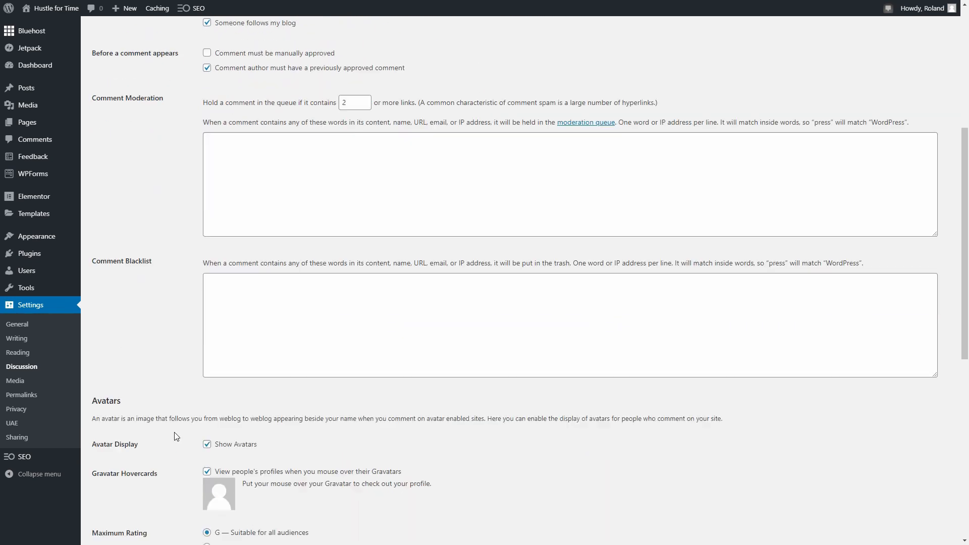
pyautogui.scroll(-9, 176, 436)
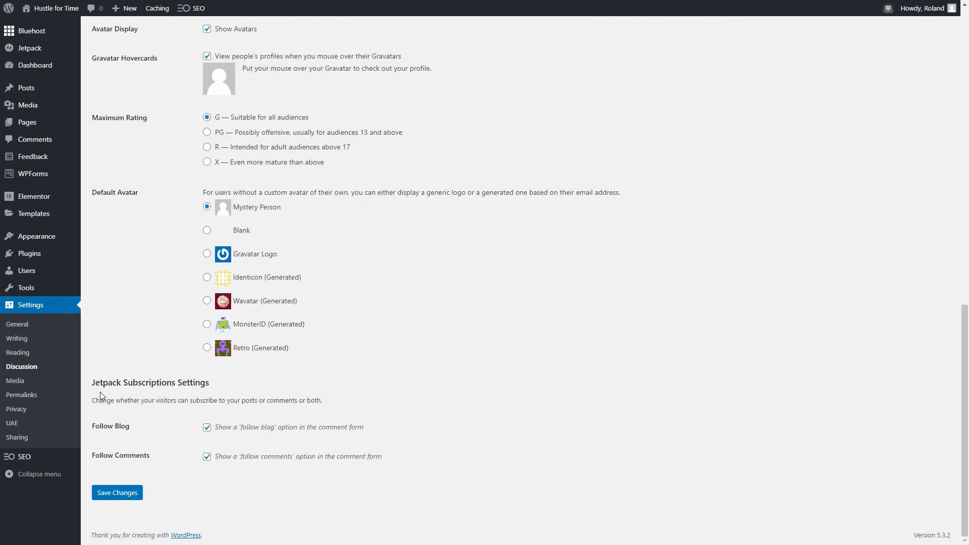
# - Review the image sizes in the Media Settings and the URL structure in the Permalink Settings
pyautogui.click(29, 381)
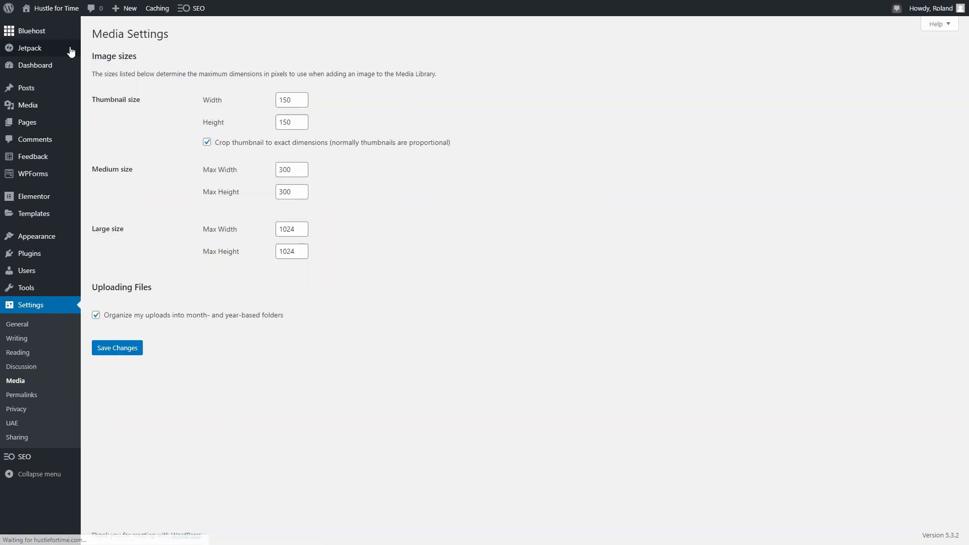
pyautogui.moveTo(94, 28); pyautogui.dragTo(424, 277)
pyautogui.click(424, 277)
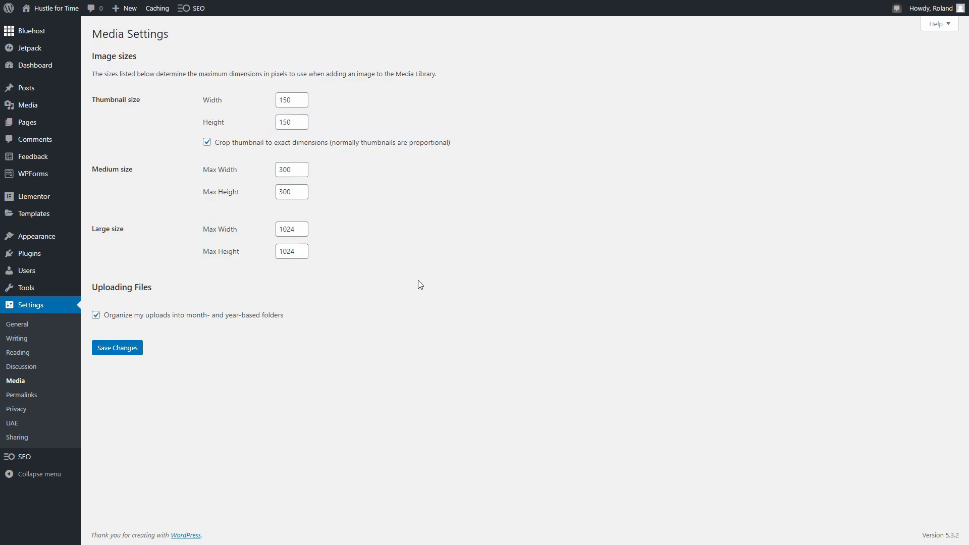
pyautogui.click(39, 396)
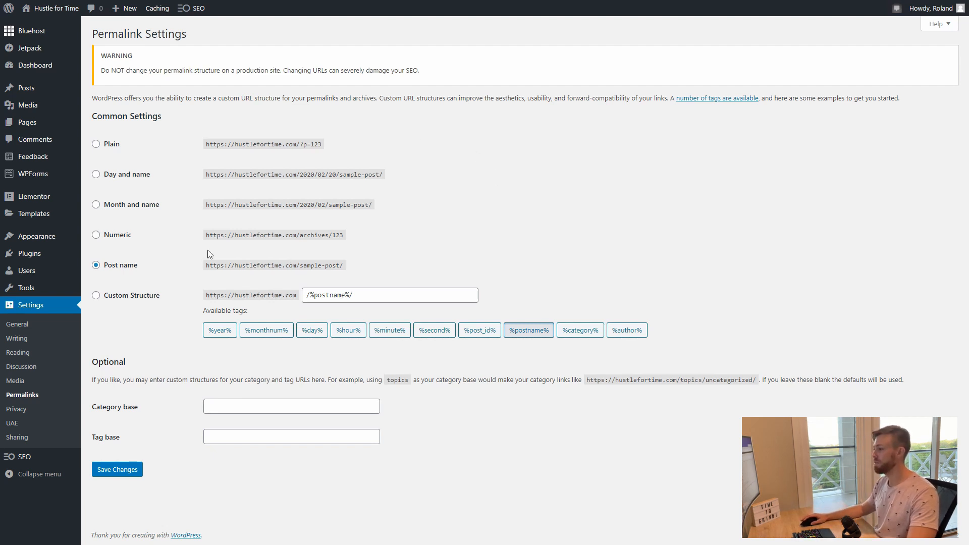
# - Open the Privacy Settings and view the pages that can be assigned as the privacy policy page
pyautogui.click(24, 412)
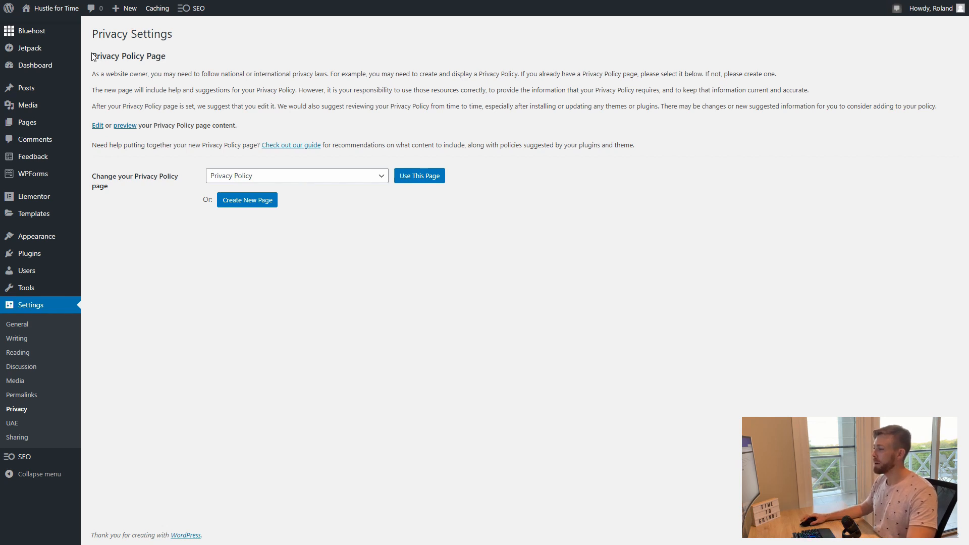
pyautogui.click(285, 180)
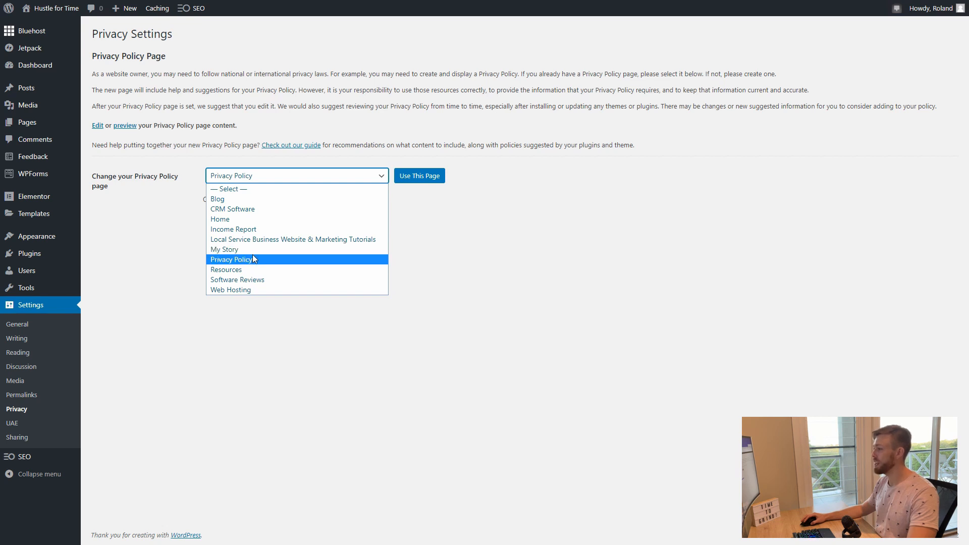
pyautogui.click(147, 155)
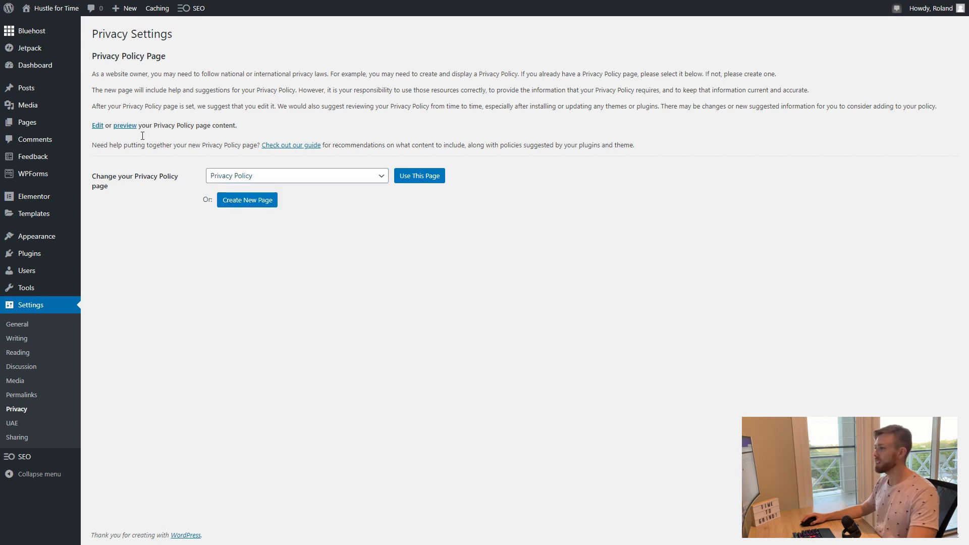
# - Open the draft Privacy Policy page in the editor and read through its template text
pyautogui.rightClick(103, 128)
pyautogui.press('Escape')
pyautogui.click(103, 125)
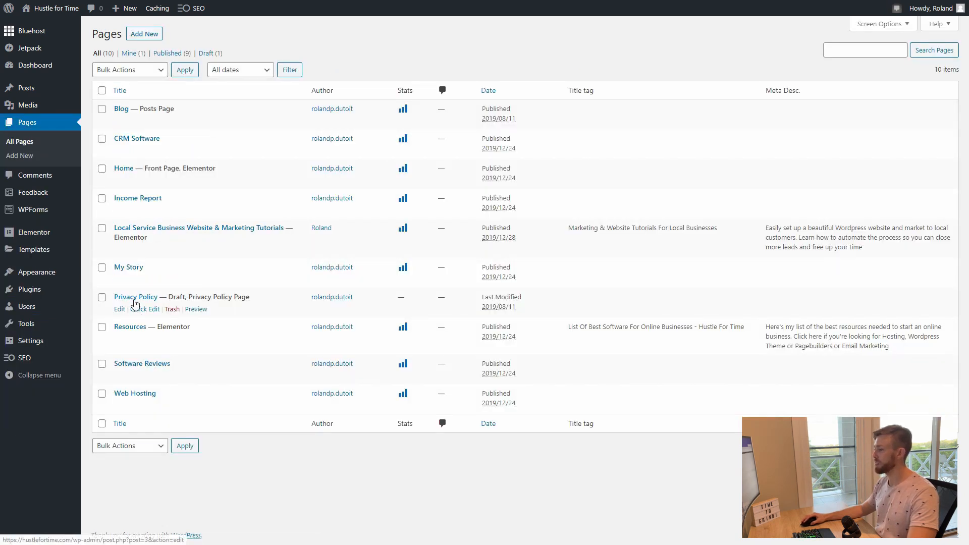
pyautogui.click(119, 310)
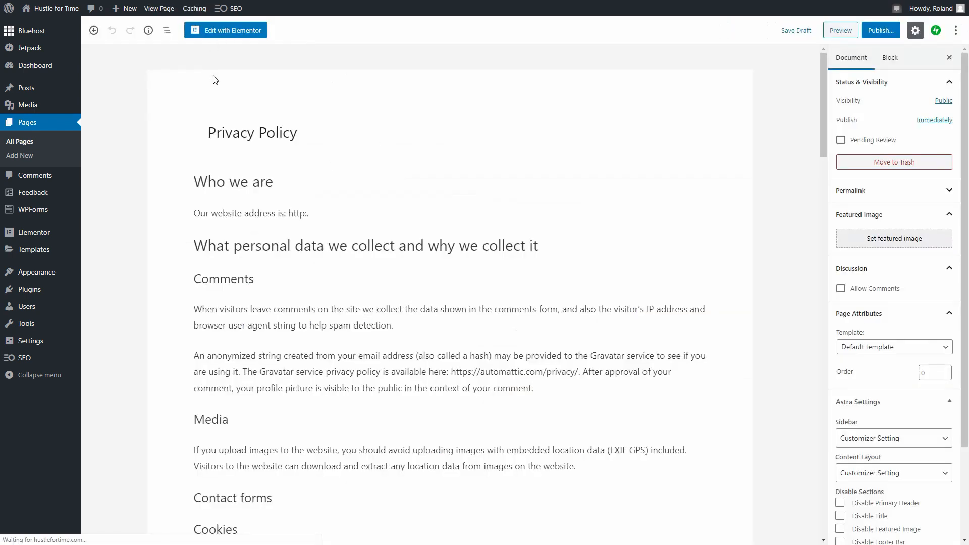
pyautogui.scroll(-5, 220, 104)
pyautogui.scroll(4, 242, 182)
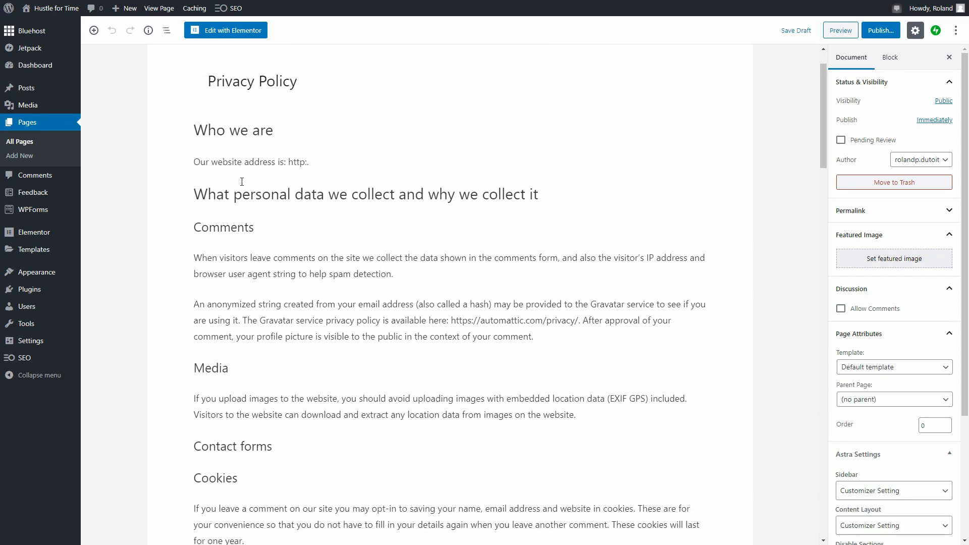
pyautogui.scroll(-5, 283, 151)
pyautogui.scroll(-5, 313, 166)
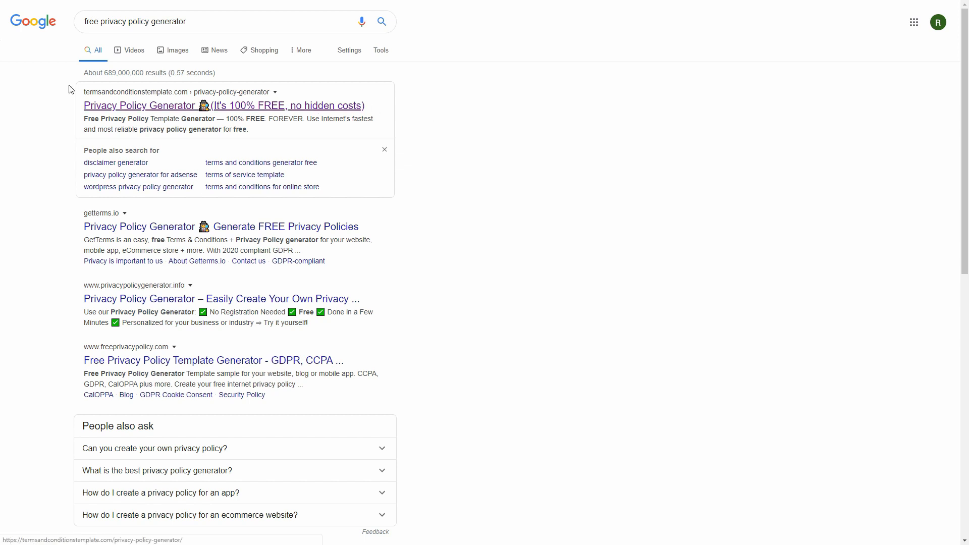
# - Open the termsandconditionstemplate.com privacy policy generator from the Google results and advance from Basic Information to the Business Details form
pyautogui.click(166, 107)
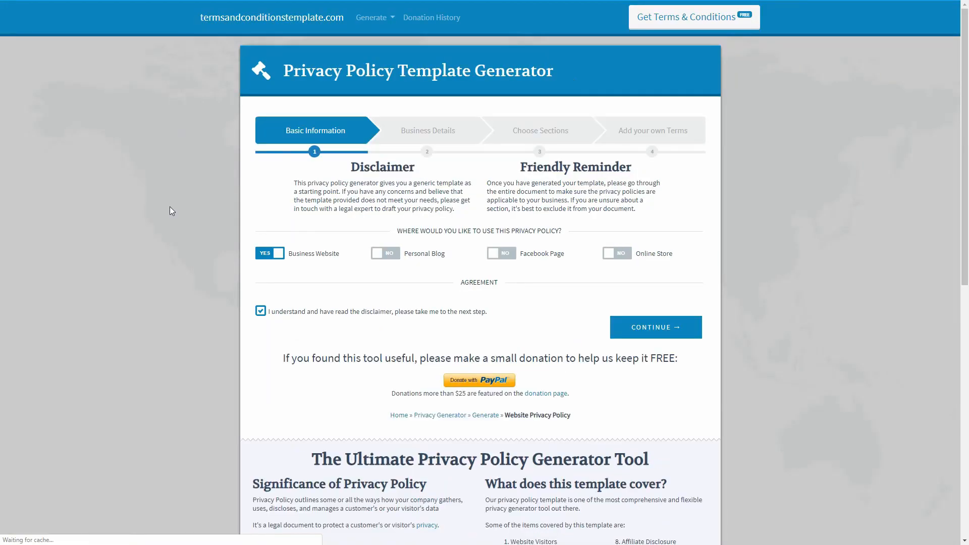
pyautogui.scroll(-1, 201, 209)
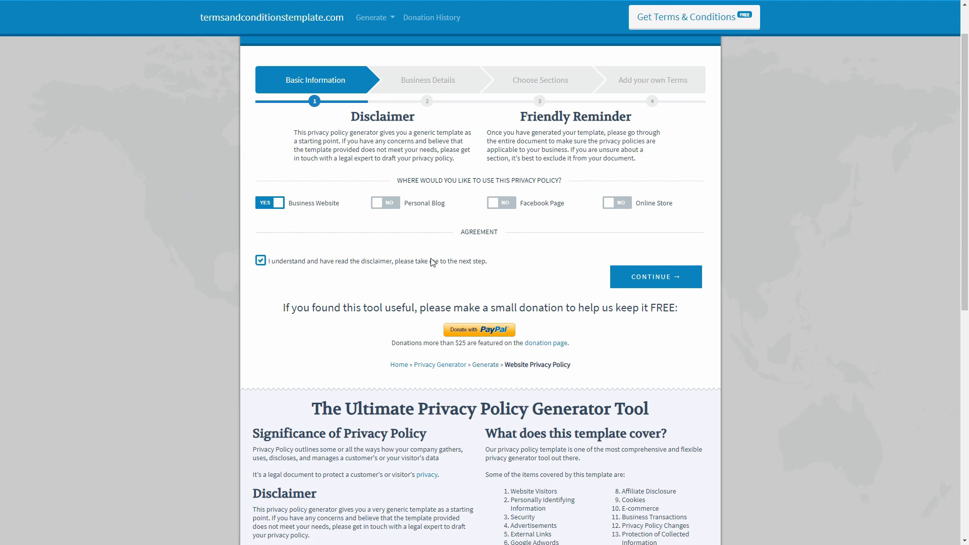
pyautogui.click(669, 276)
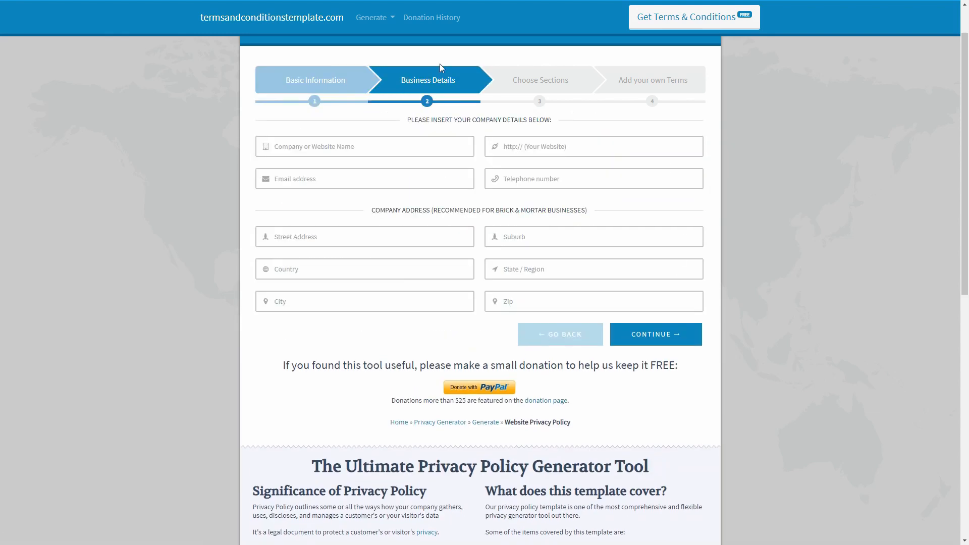
pyautogui.click(382, 178)
pyautogui.scroll(-1, 300, 151)
pyautogui.scroll(1, 313, 137)
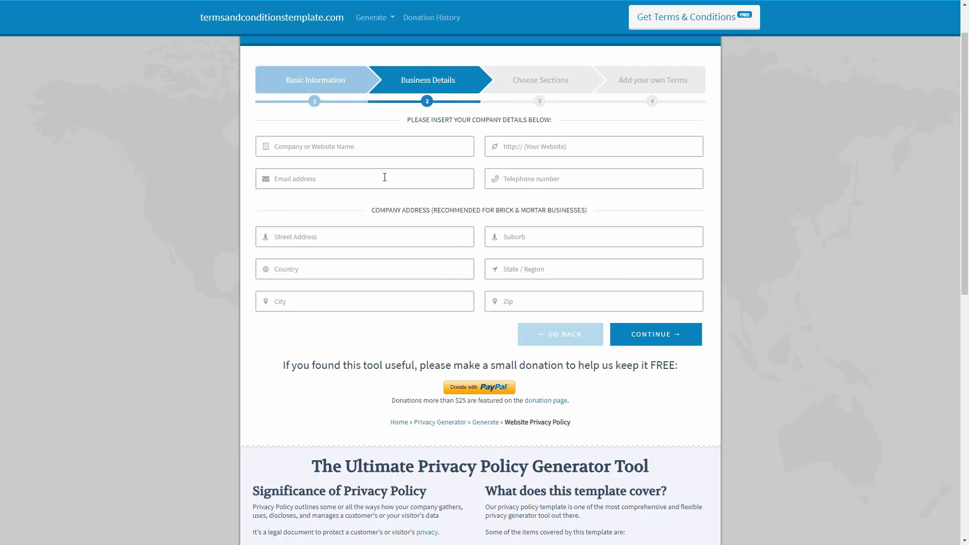
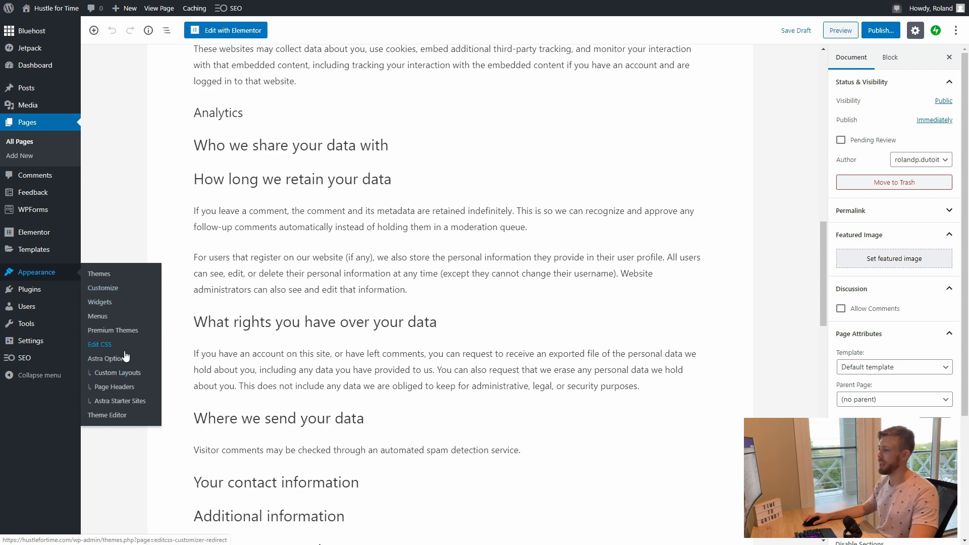
# - Open the Astra Options page and review the list of available Astra Pro modules
pyautogui.click(111, 360)
pyautogui.scroll(-2, 383, 263)
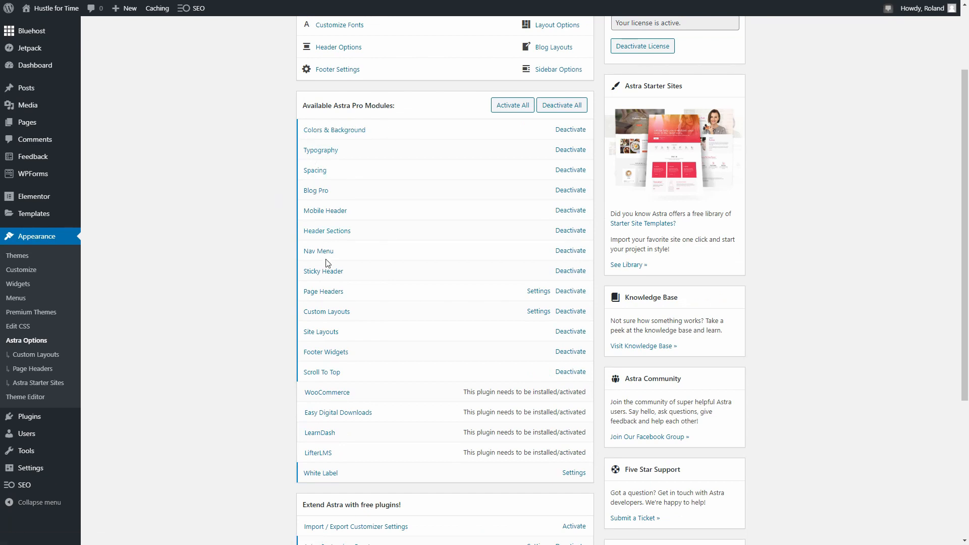
pyautogui.scroll(-1, 367, 303)
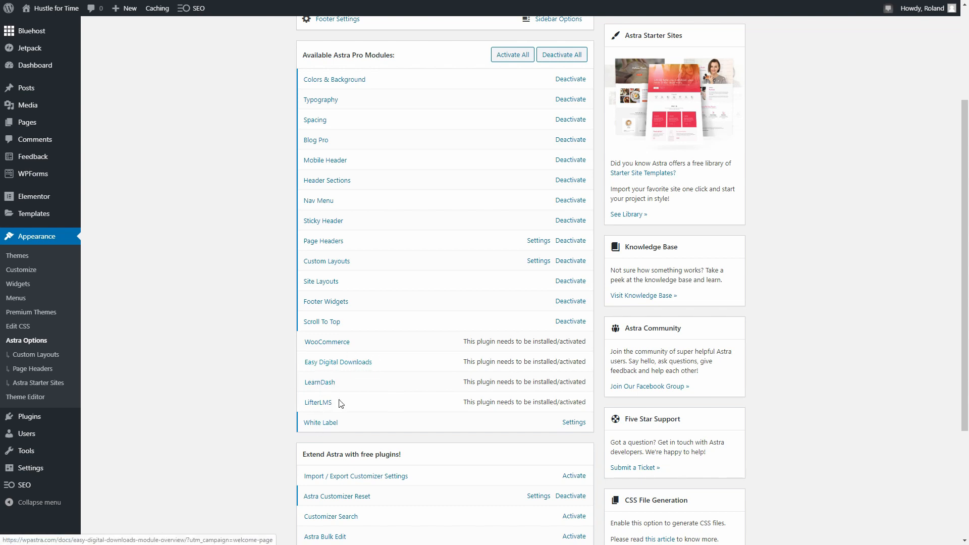
pyautogui.scroll(1, 392, 316)
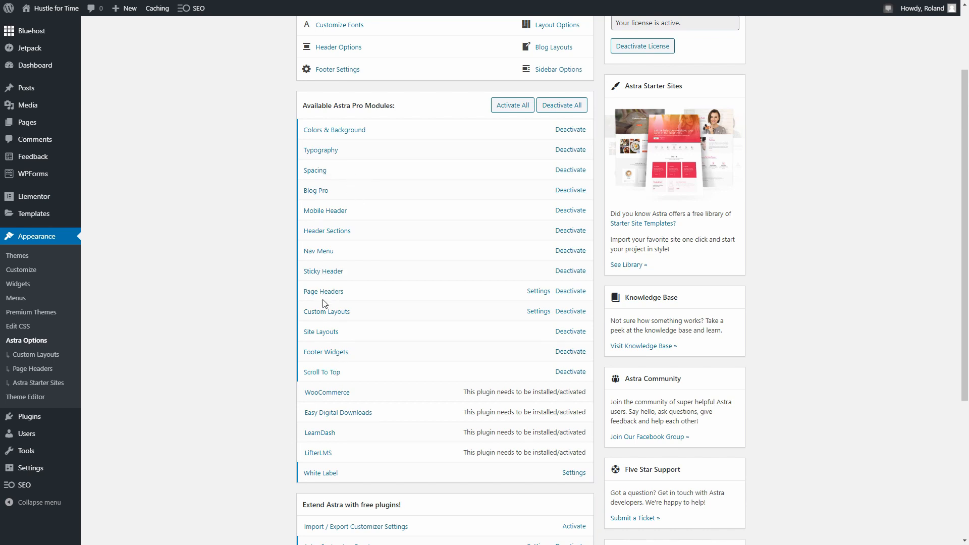
pyautogui.scroll(1, 414, 188)
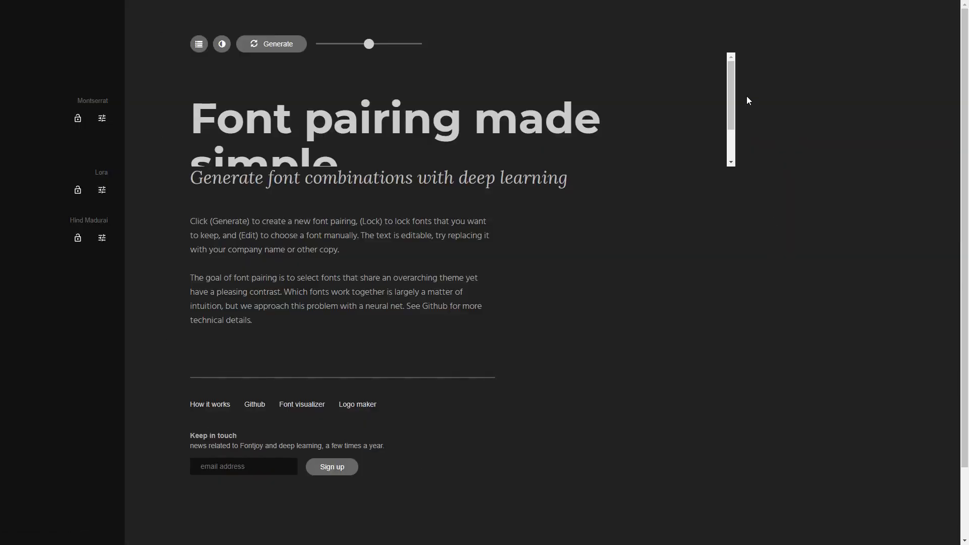
# - Examine the Fontjoy sample's heading, subheading and body text by highlighting each one in turn
pyautogui.click(725, 106)
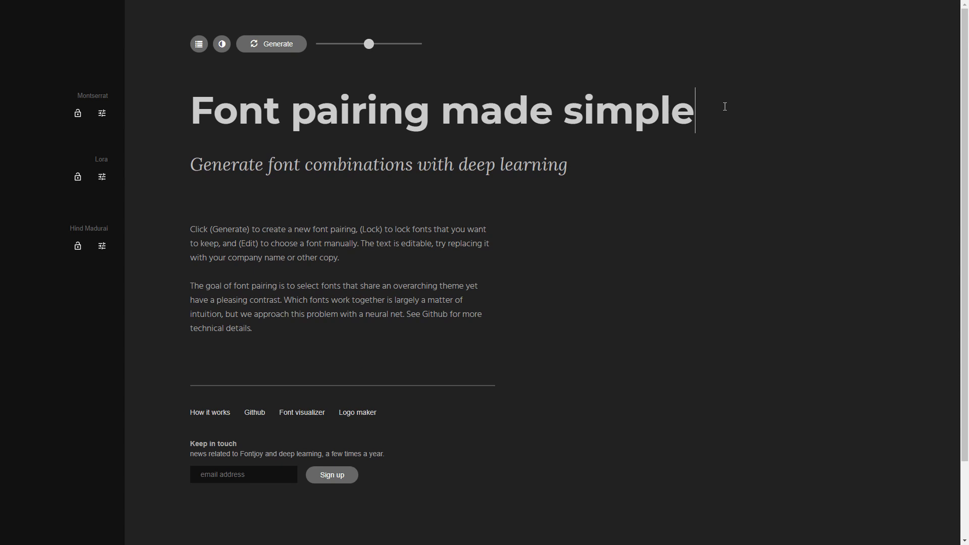
pyautogui.moveTo(192, 119); pyautogui.dragTo(721, 123)
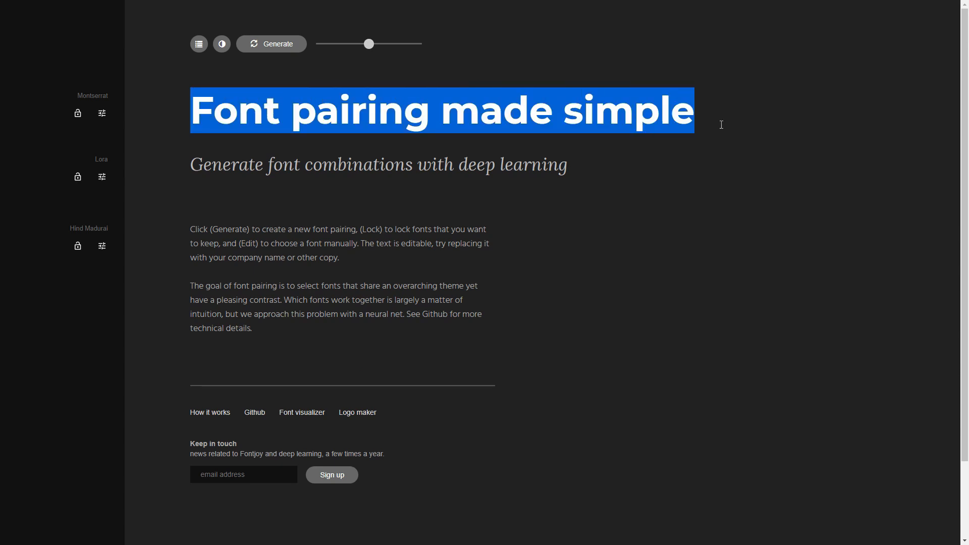
pyautogui.click(707, 122)
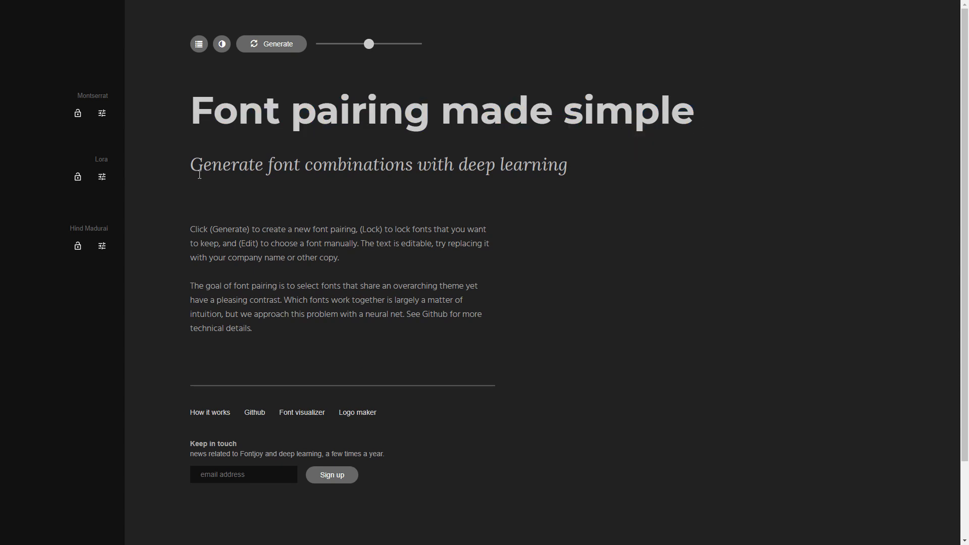
pyautogui.moveTo(199, 175); pyautogui.dragTo(628, 174)
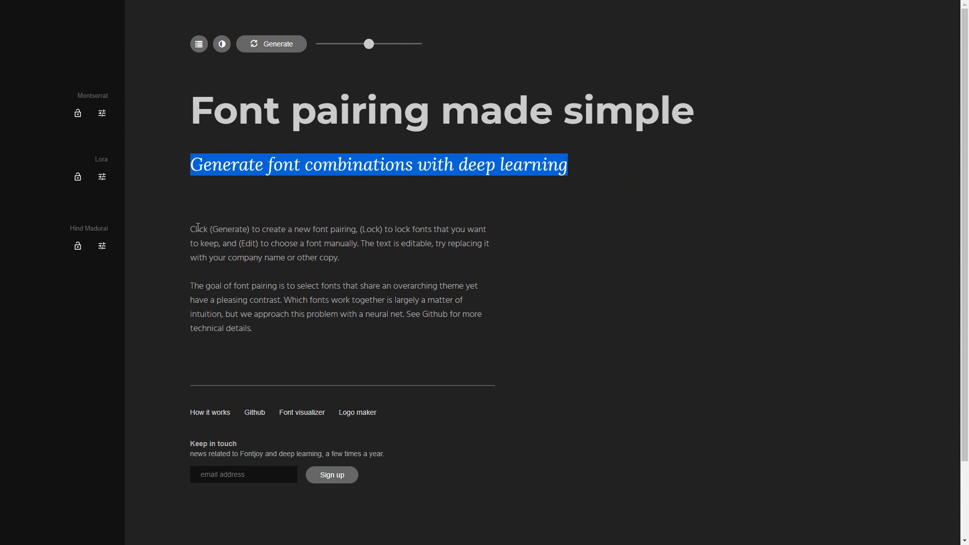
pyautogui.click(278, 314)
pyautogui.moveTo(274, 331); pyautogui.dragTo(191, 230)
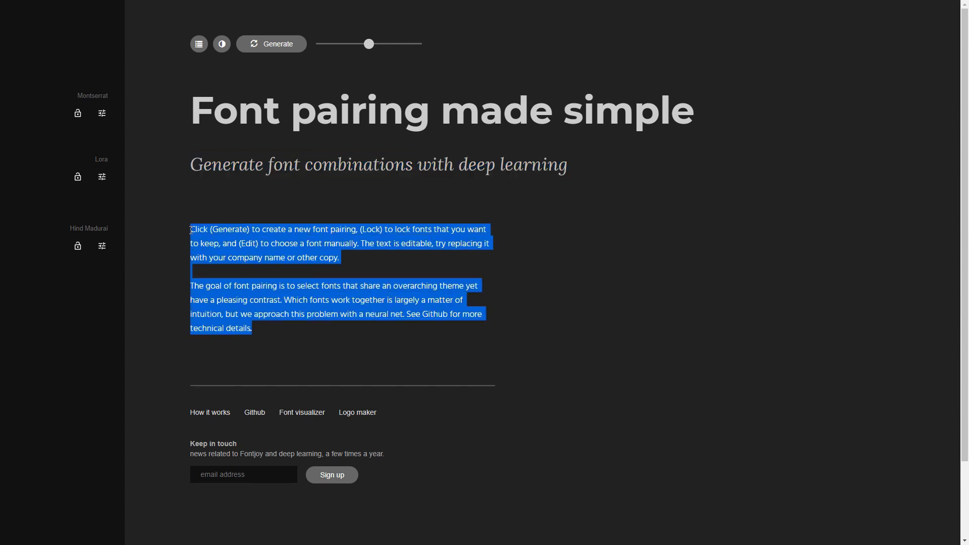
pyautogui.click(302, 164)
# - Generate new font pairings in Fontjoy with the contrast setting at the high contrast extreme and at very similar
pyautogui.click(266, 44)
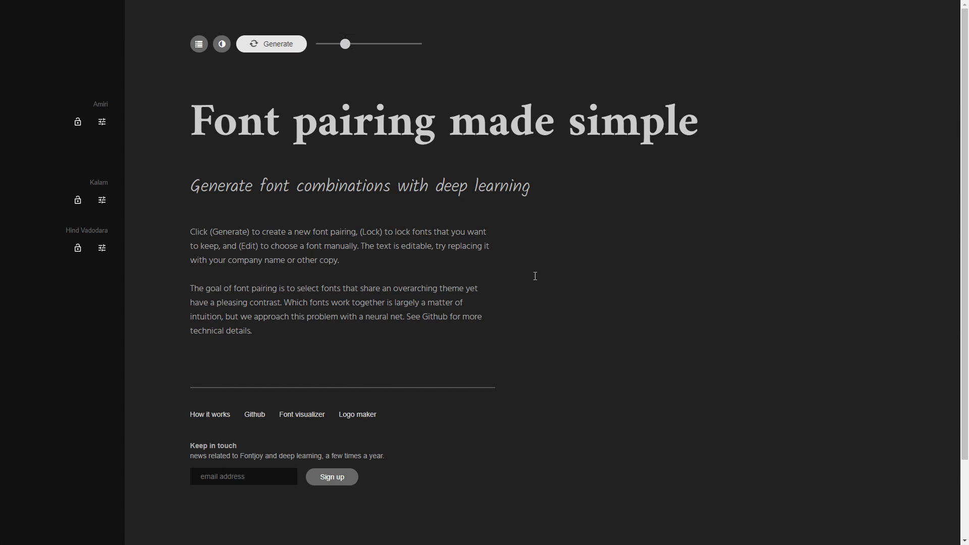
pyautogui.press('space')
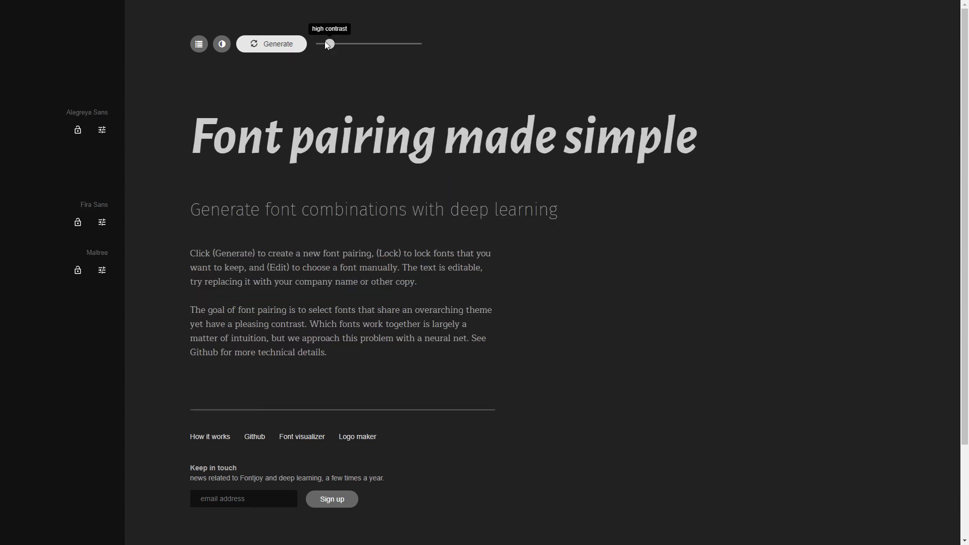
pyautogui.moveTo(325, 44); pyautogui.dragTo(315, 45)
pyautogui.click(271, 44)
pyautogui.moveTo(316, 45); pyautogui.dragTo(492, 51)
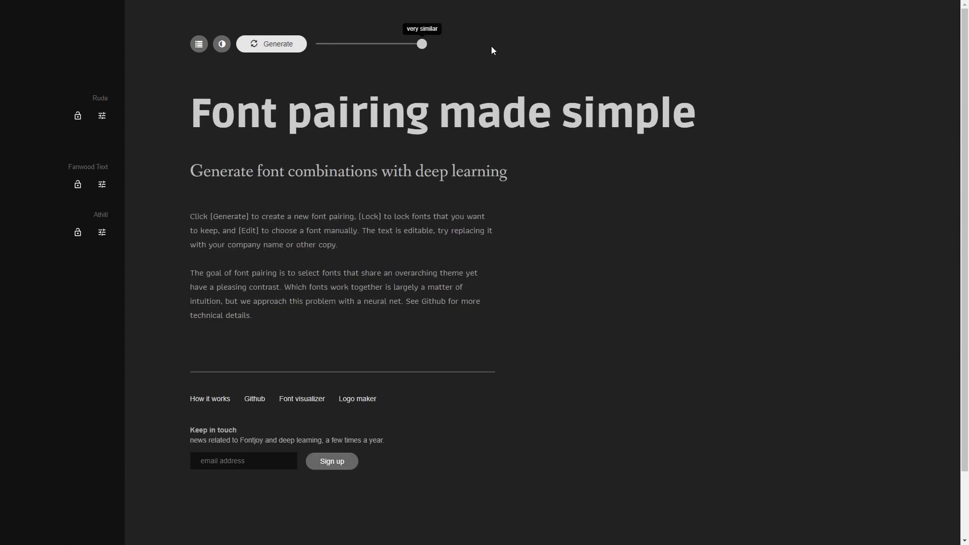
pyautogui.click(276, 50)
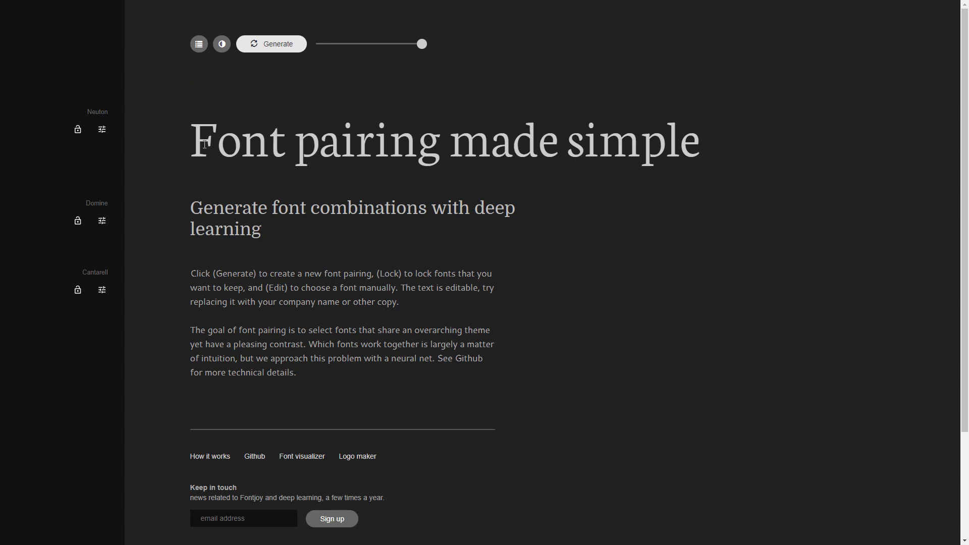
# - Lock the Neuton heading font and generate new subheading and body fonts with the contrast set near the middle
pyautogui.moveTo(204, 144); pyautogui.dragTo(702, 146)
pyautogui.click(701, 147)
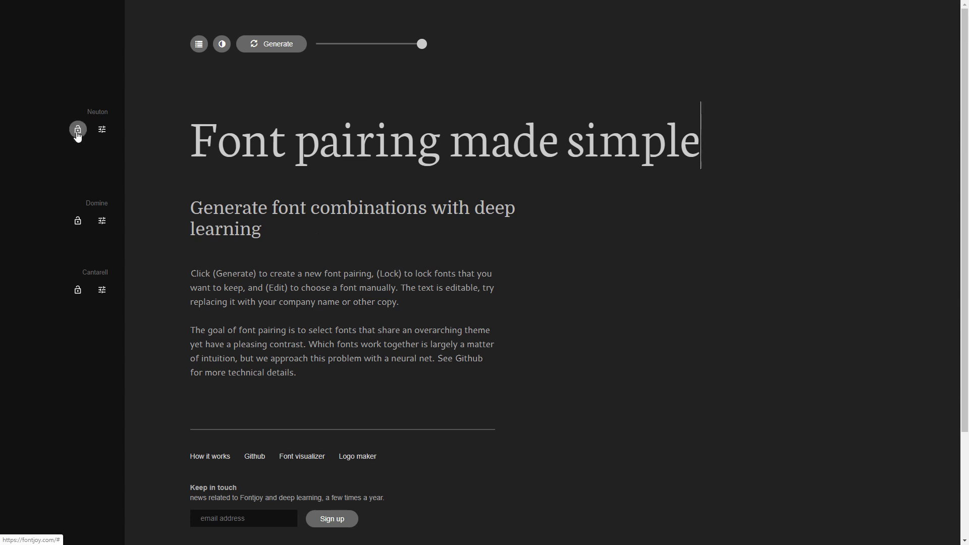
pyautogui.click(77, 132)
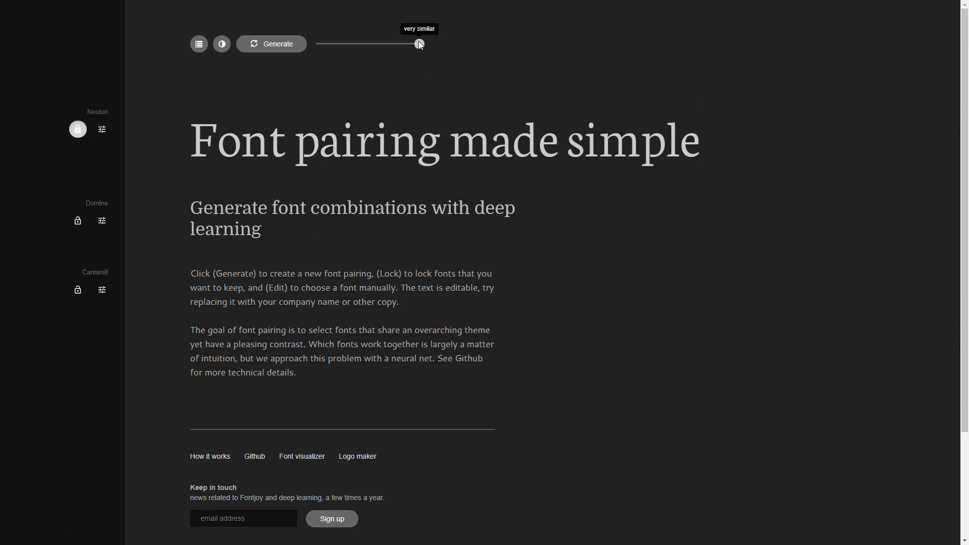
pyautogui.click(374, 44)
pyautogui.click(281, 47)
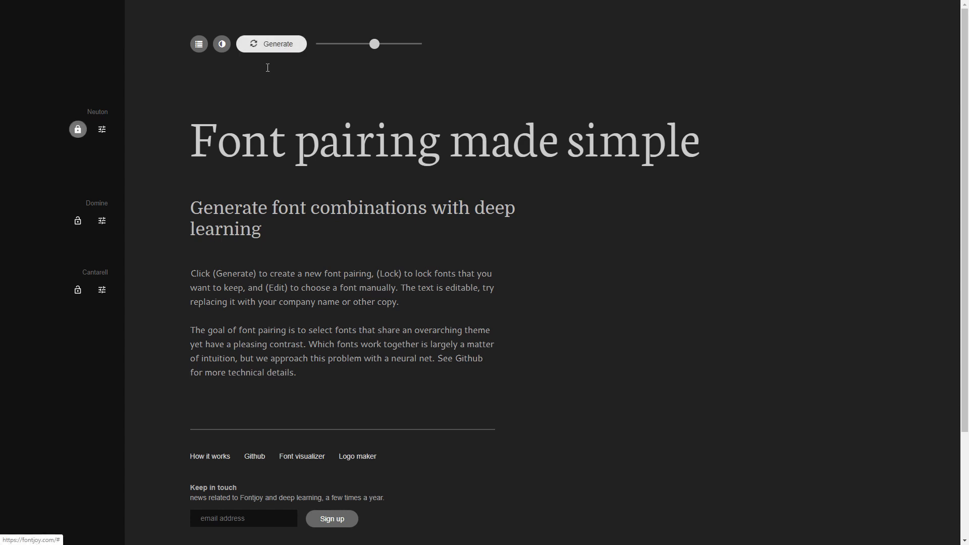
pyautogui.moveTo(192, 142); pyautogui.dragTo(701, 146)
pyautogui.click(701, 147)
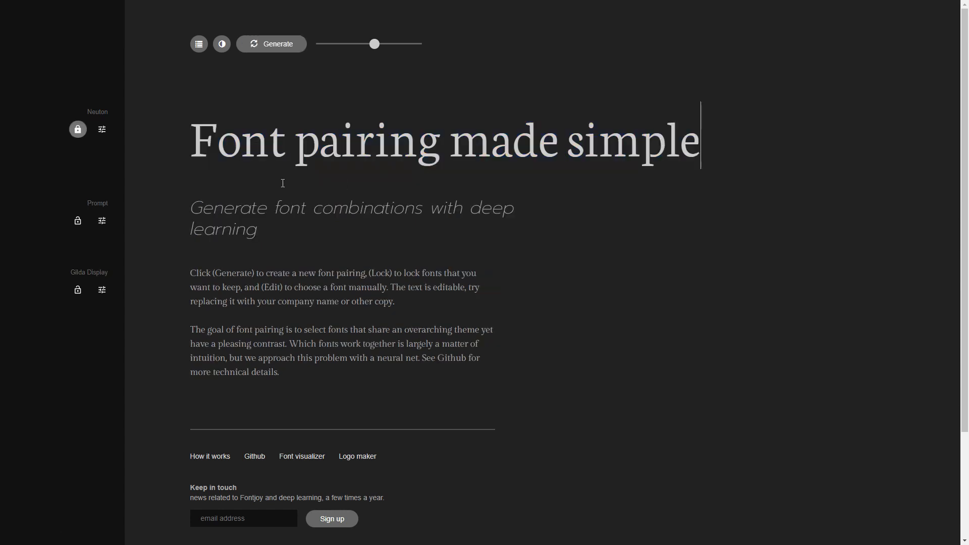
pyautogui.hotkey('ctrl', 'a')
pyautogui.click(267, 238)
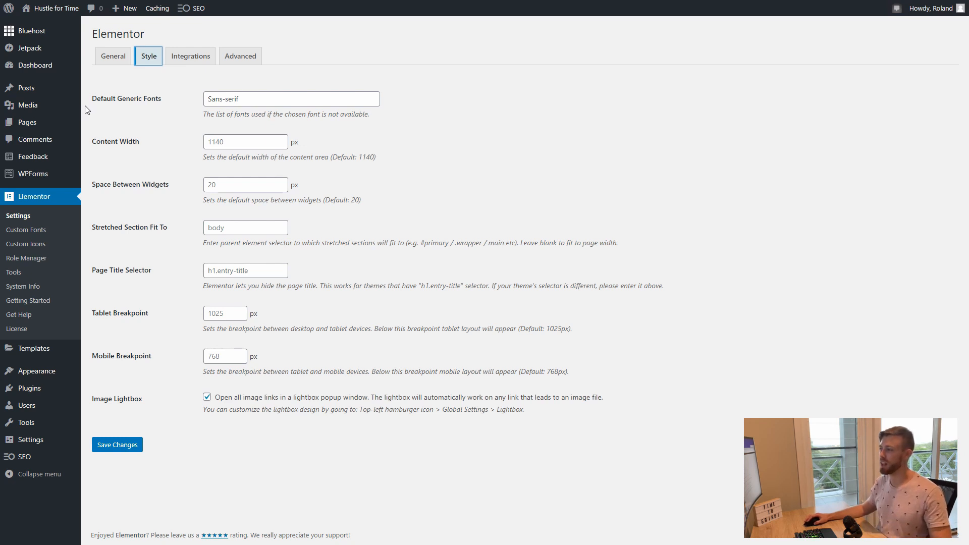
# - Open the Home page in the Elementor editor and show the primary headline's default font settings
pyautogui.moveTo(51, 128)
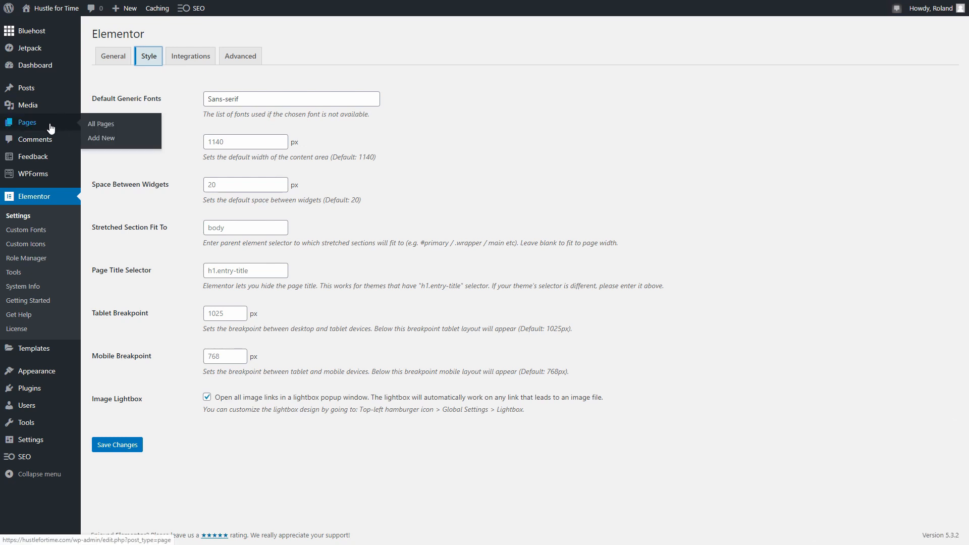
pyautogui.click(101, 124)
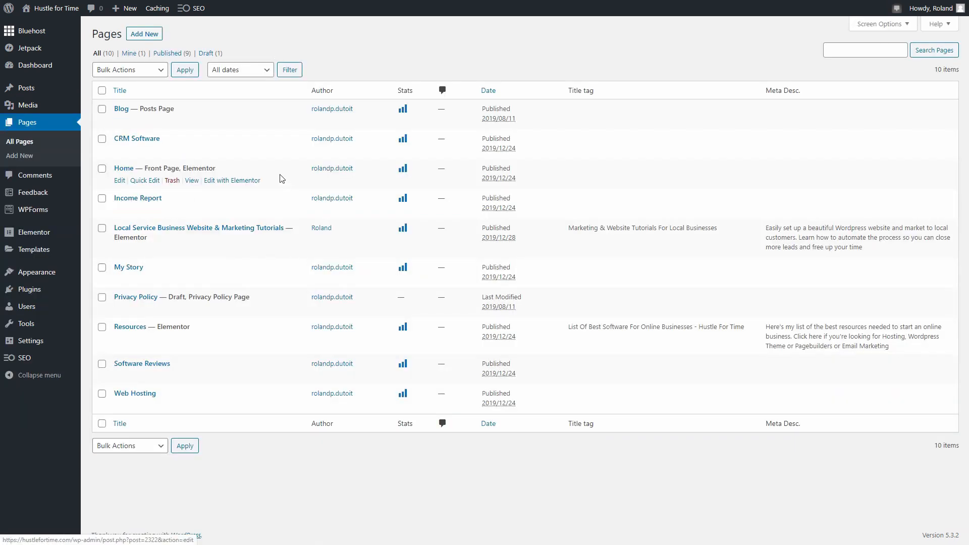
pyautogui.click(241, 181)
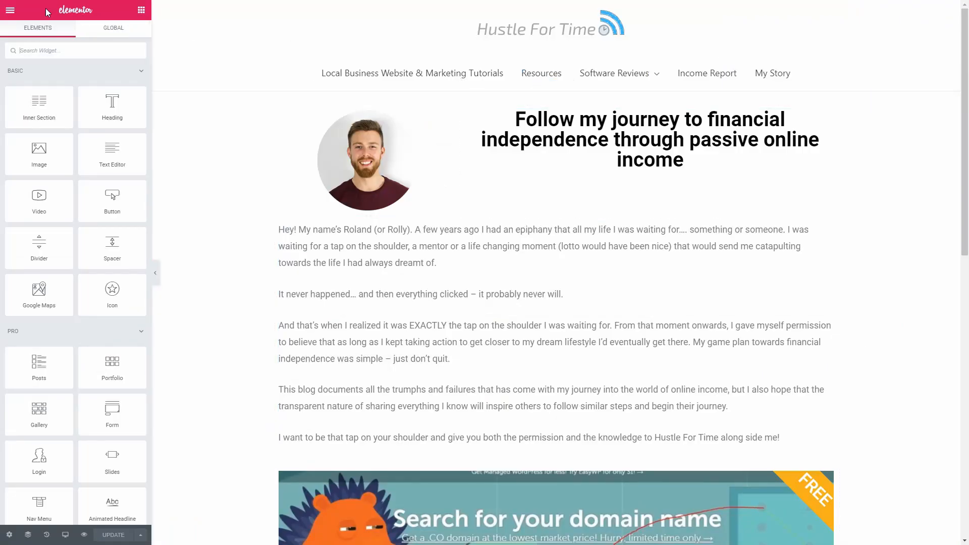
pyautogui.click(11, 11)
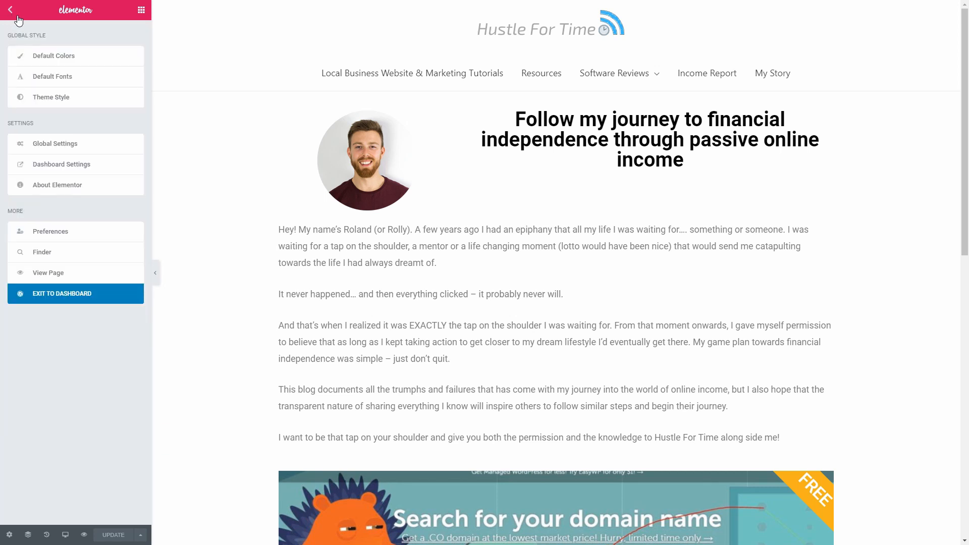
pyautogui.click(68, 77)
pyautogui.click(15, 61)
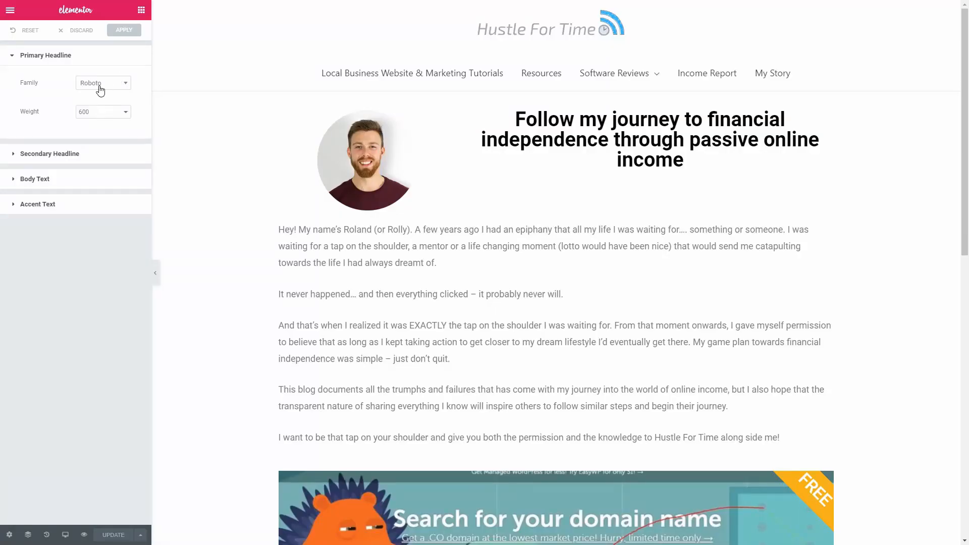
# - Set the primary headline's default font family to Neuton
pyautogui.click(97, 88)
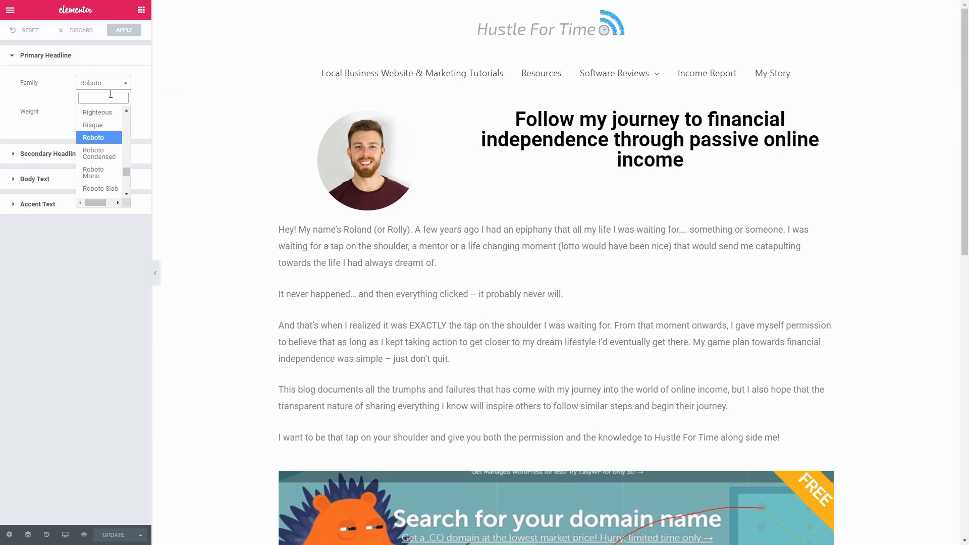
pyautogui.write('neut')
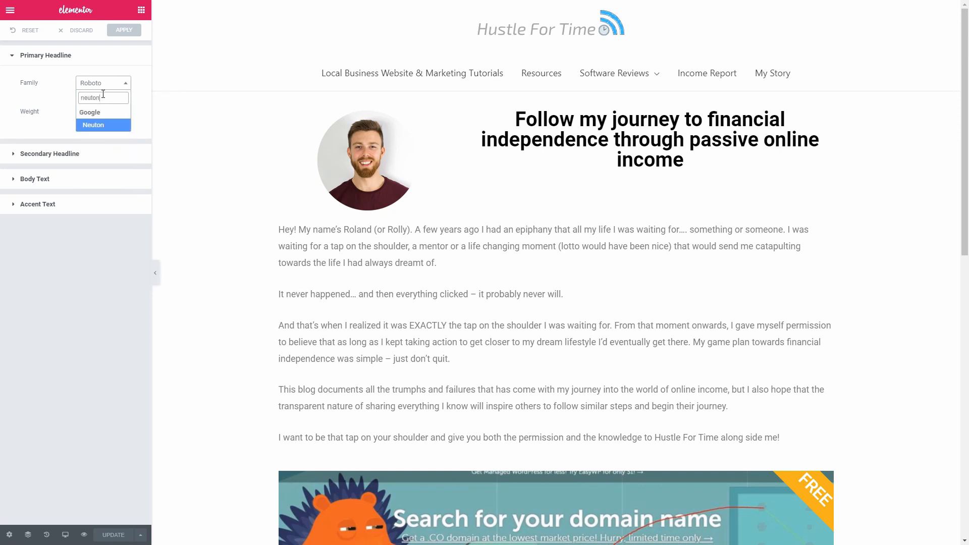
pyautogui.write('on')
pyautogui.press('Return')
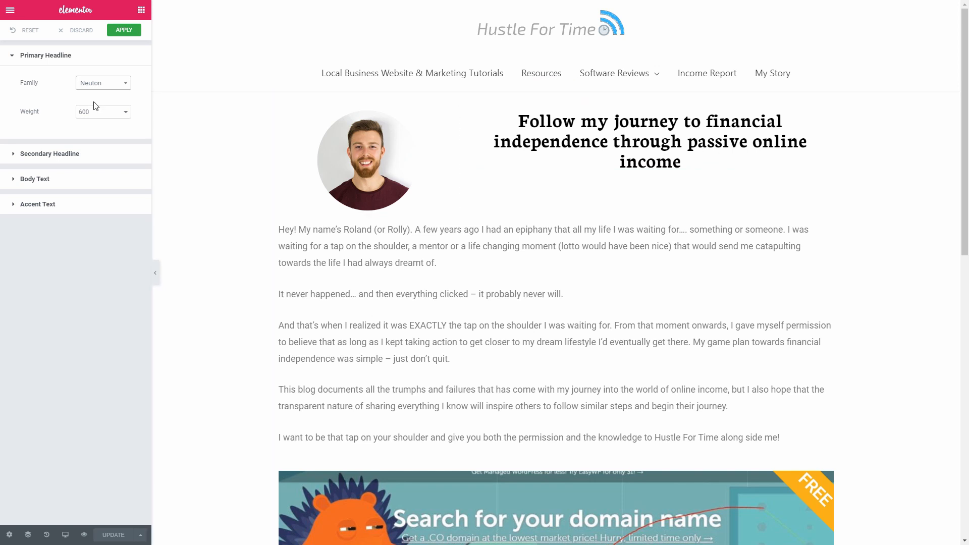
# - Try weights 100 and 300 on the primary headline and set the weight back to 600
pyautogui.click(97, 110)
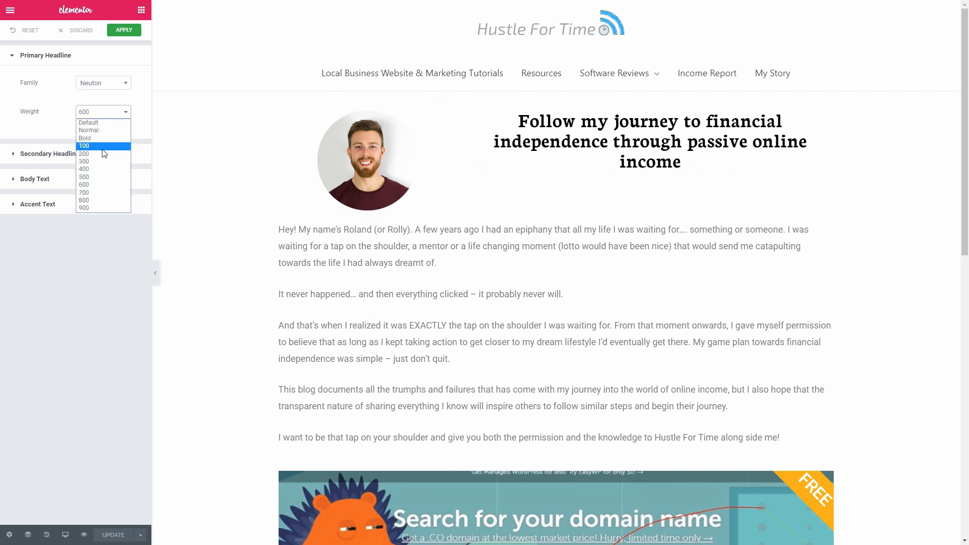
pyautogui.click(103, 148)
pyautogui.click(104, 115)
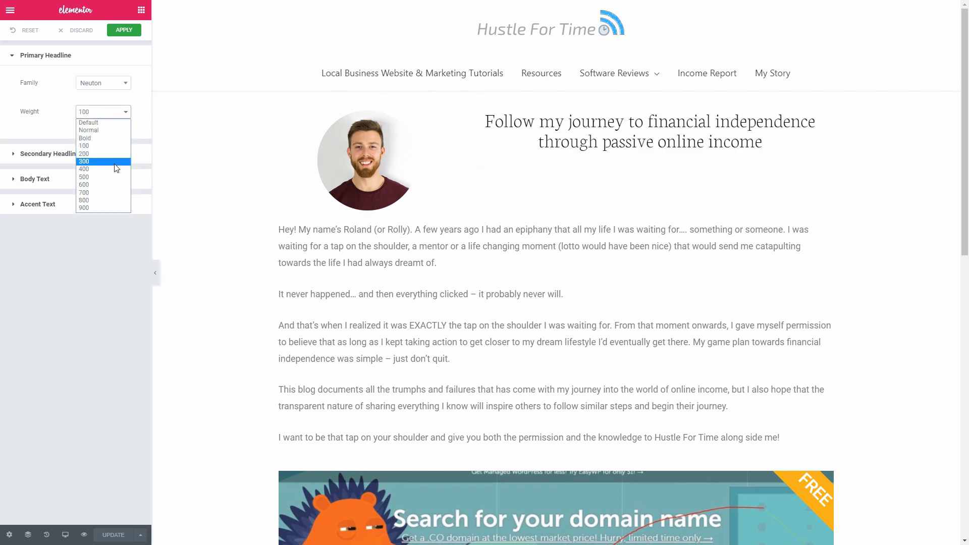
pyautogui.click(114, 163)
pyautogui.click(91, 115)
pyautogui.click(93, 184)
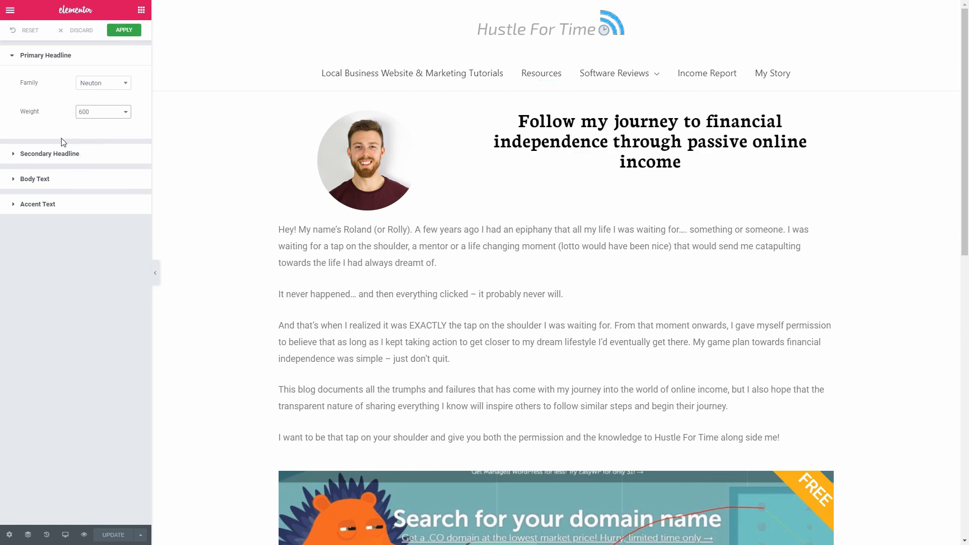
# - Review the default font settings for the secondary headline and body text against the page content
pyautogui.click(49, 154)
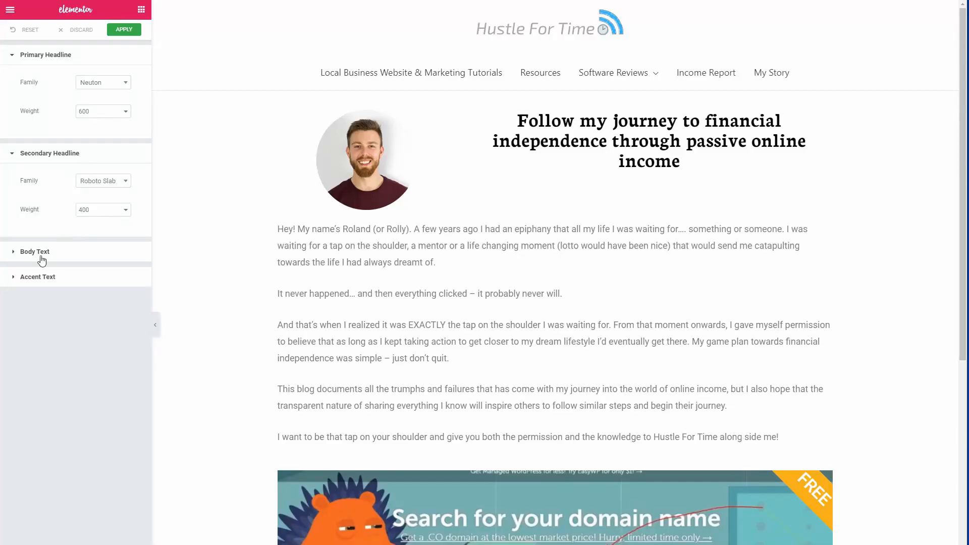
pyautogui.click(42, 259)
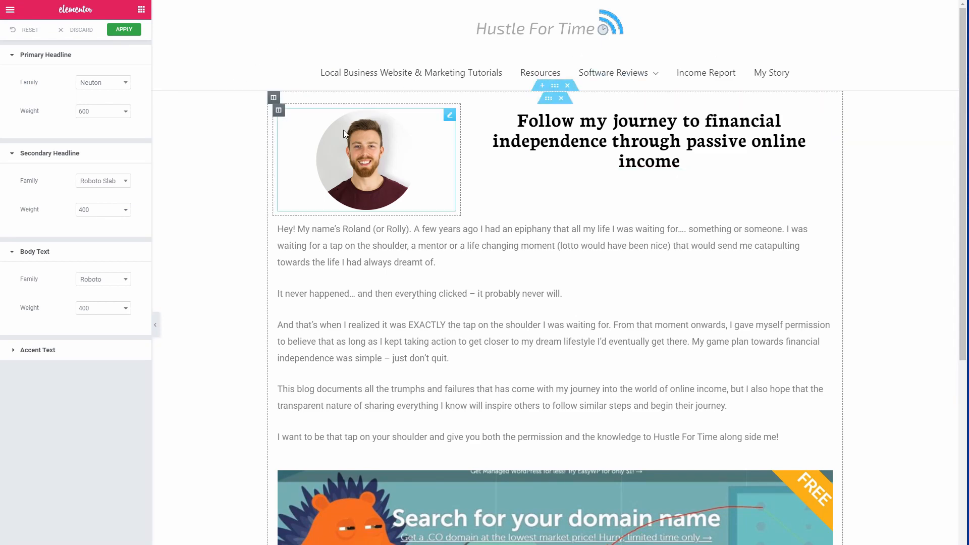
pyautogui.scroll(-2, 450, 211)
pyautogui.scroll(2, 480, 197)
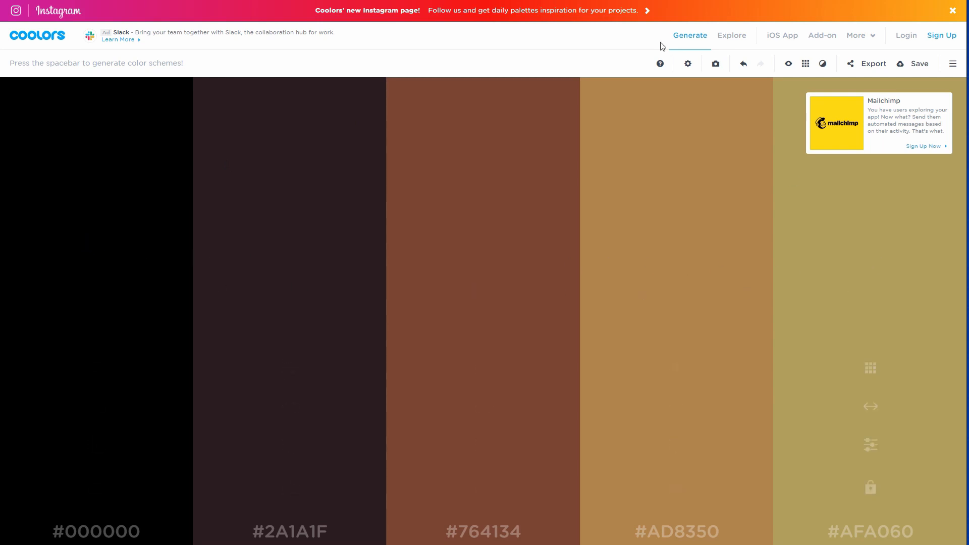
# - Generate a new Coolors palette and change its first color to the slightly lighter alternative shade #FACDD1
pyautogui.press('space')
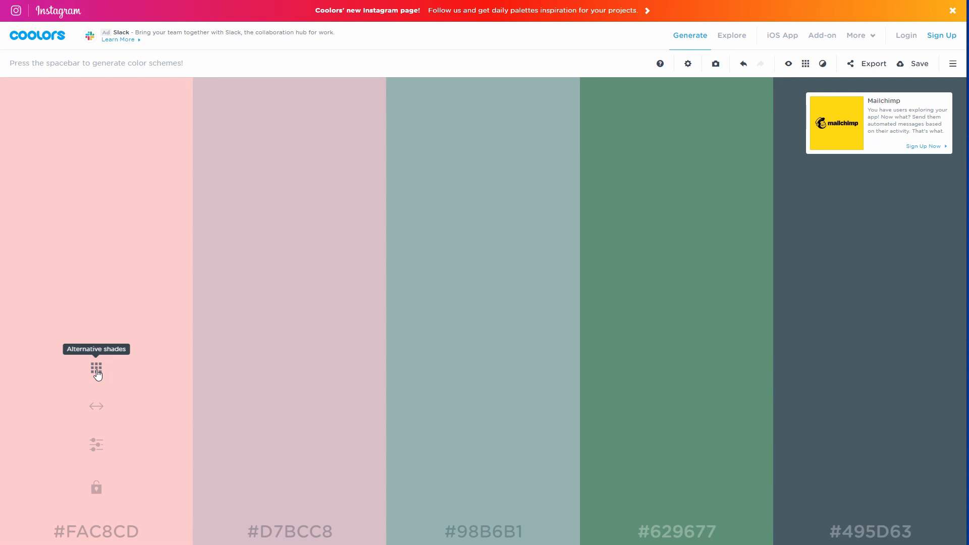
pyautogui.click(96, 368)
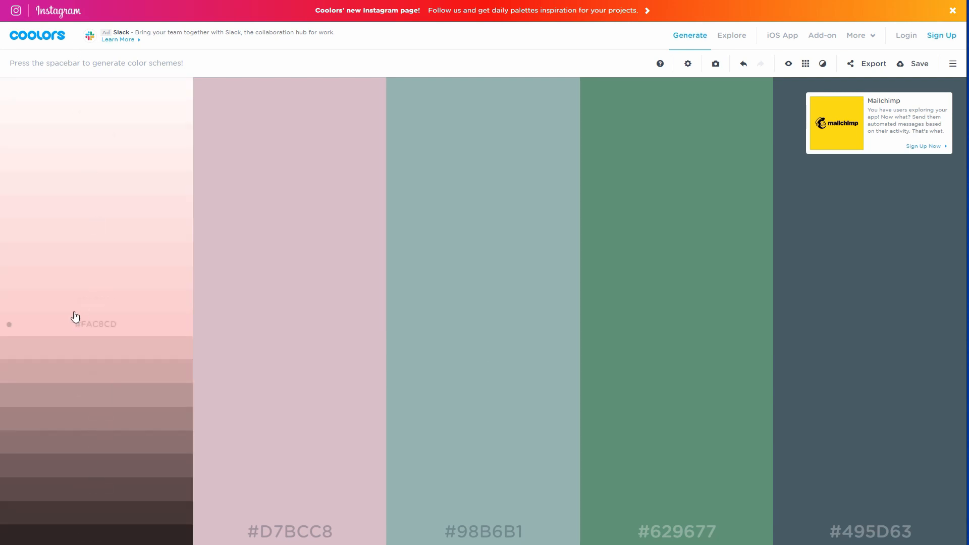
pyautogui.click(37, 308)
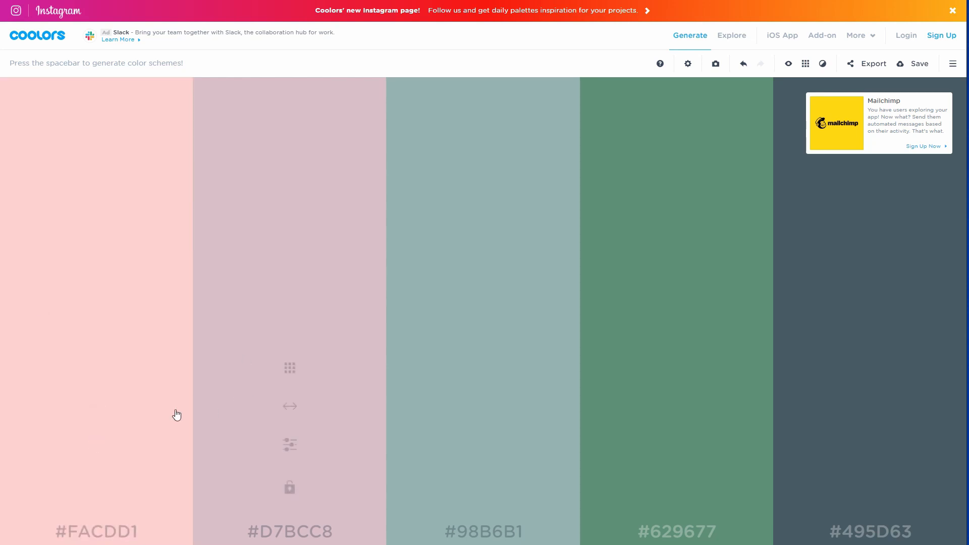
# - Check the first color's move and adjust controls, lock #FACDD1 and generate new colors for the rest of the palette
pyautogui.moveTo(99, 402); pyautogui.dragTo(133, 377)
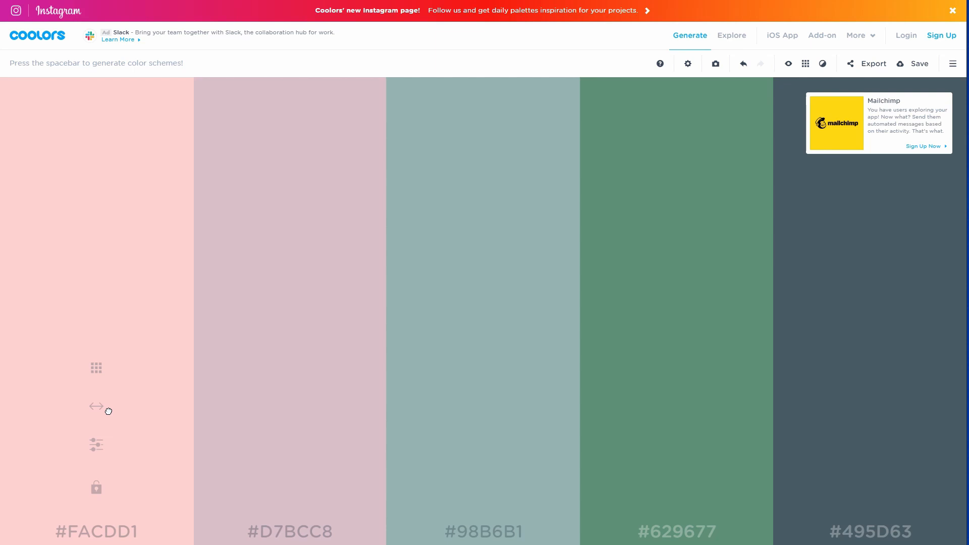
pyautogui.click(94, 446)
pyautogui.click(106, 272)
pyautogui.click(94, 446)
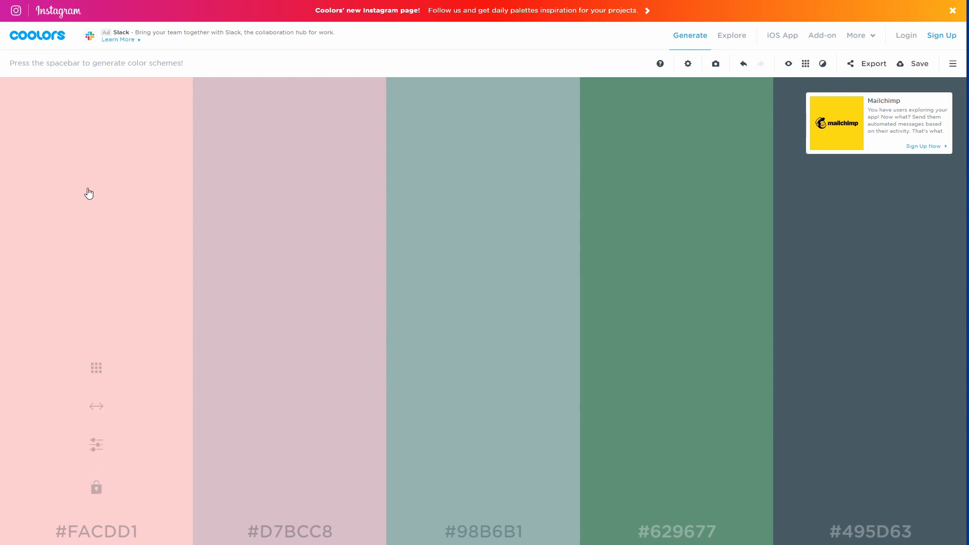
pyautogui.click(96, 489)
pyautogui.press('space')
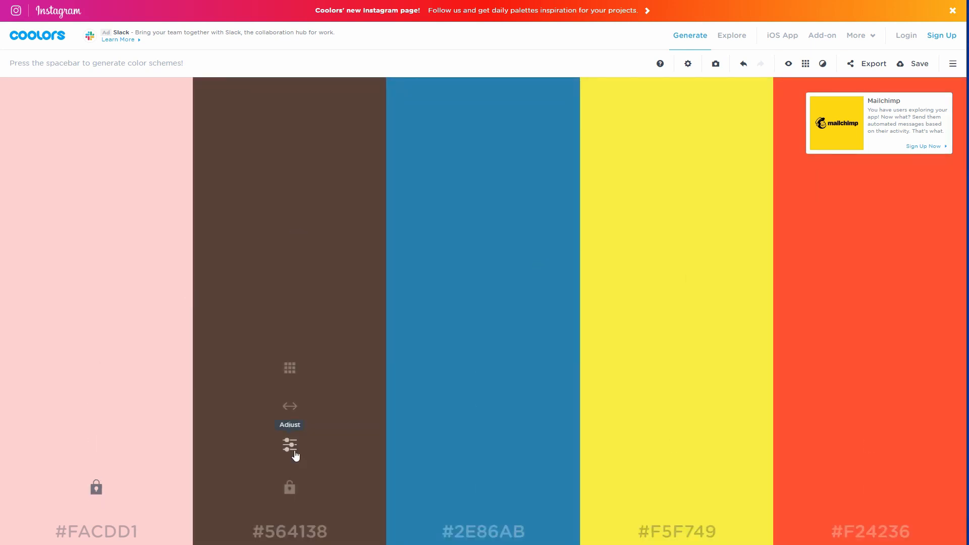
# - Change the second color to the lighter shade #938680, lock it and regenerate the three unlocked colors
pyautogui.click(289, 369)
pyautogui.click(286, 242)
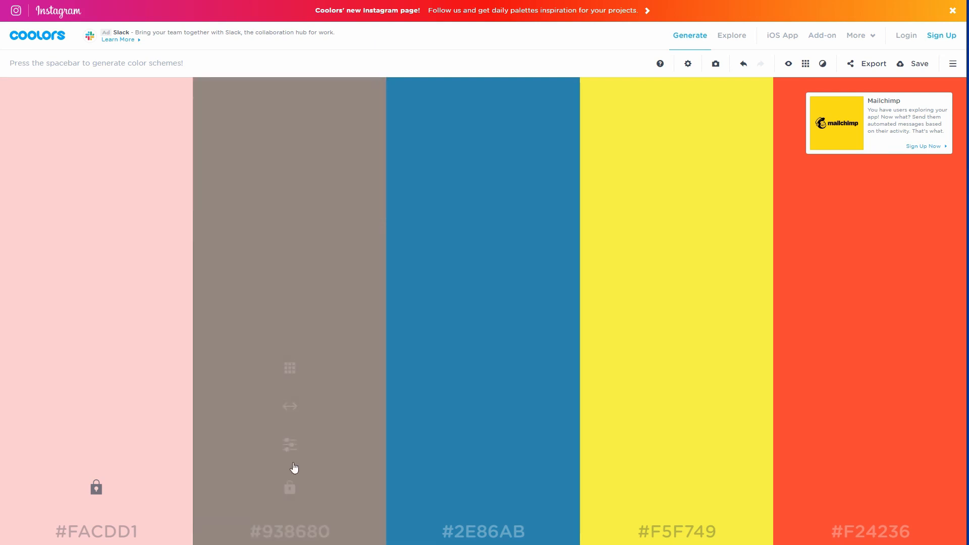
pyautogui.click(290, 488)
pyautogui.press('space')
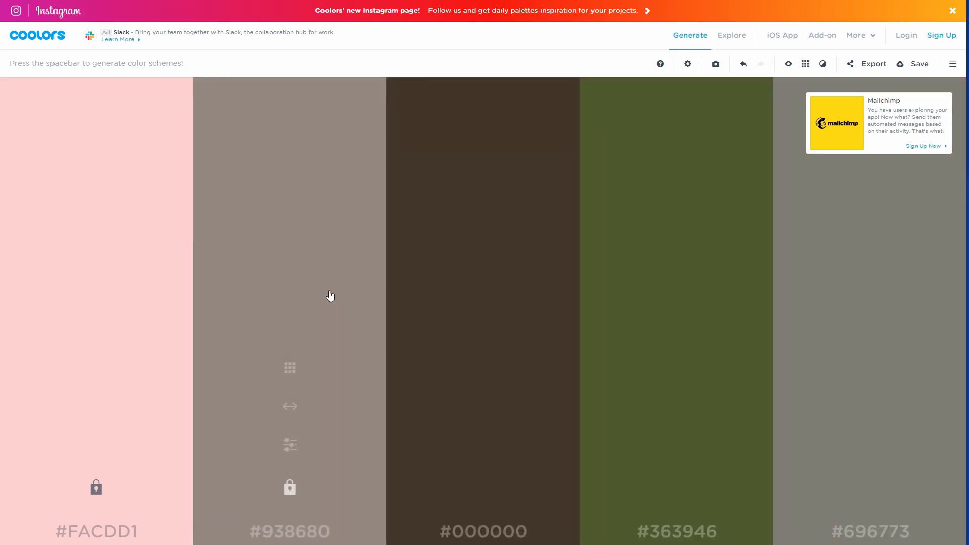
pyautogui.press('space')
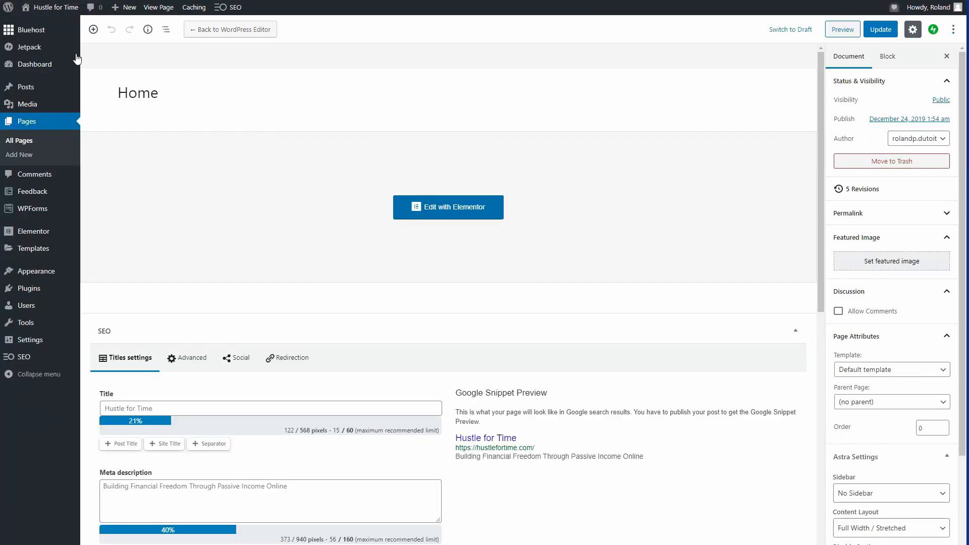
# - Open the Home page in Elementor and bring up its default color settings
pyautogui.click(403, 202)
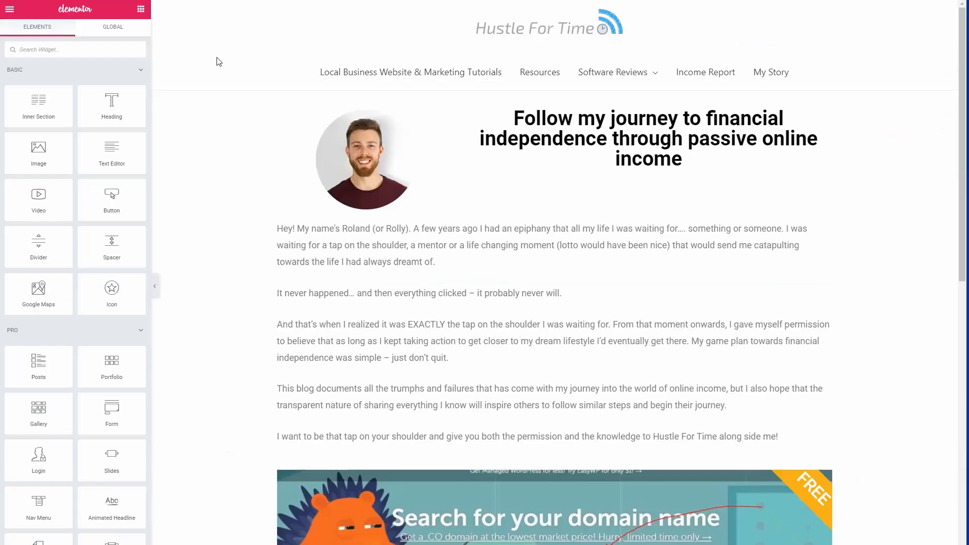
pyautogui.click(9, 11)
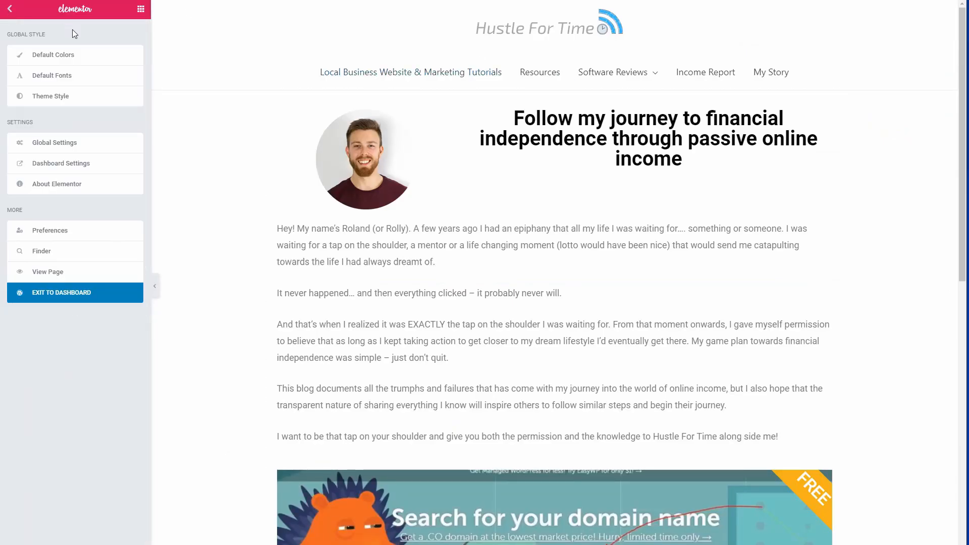
pyautogui.click(59, 59)
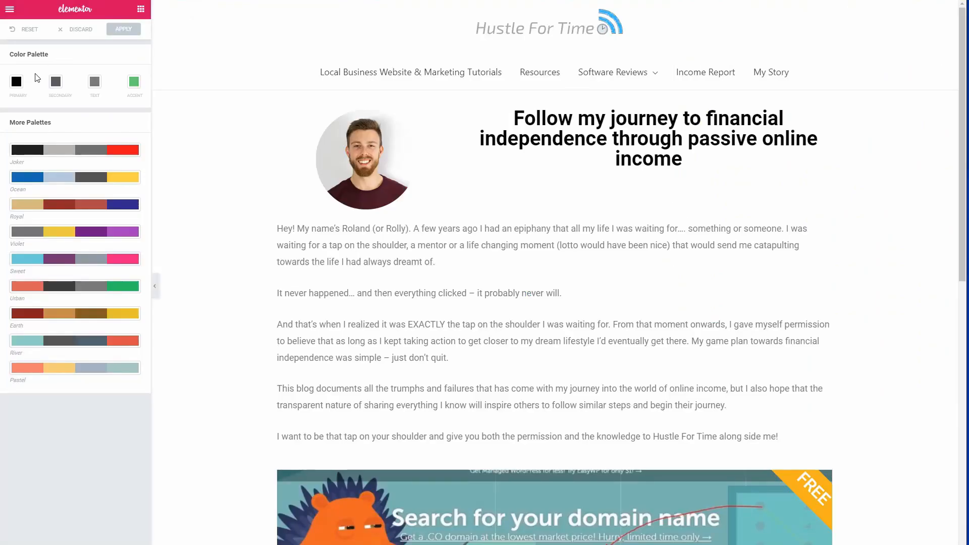
# - Set the default primary color to bright red #F40000 and check its effect on the page content
pyautogui.click(14, 86)
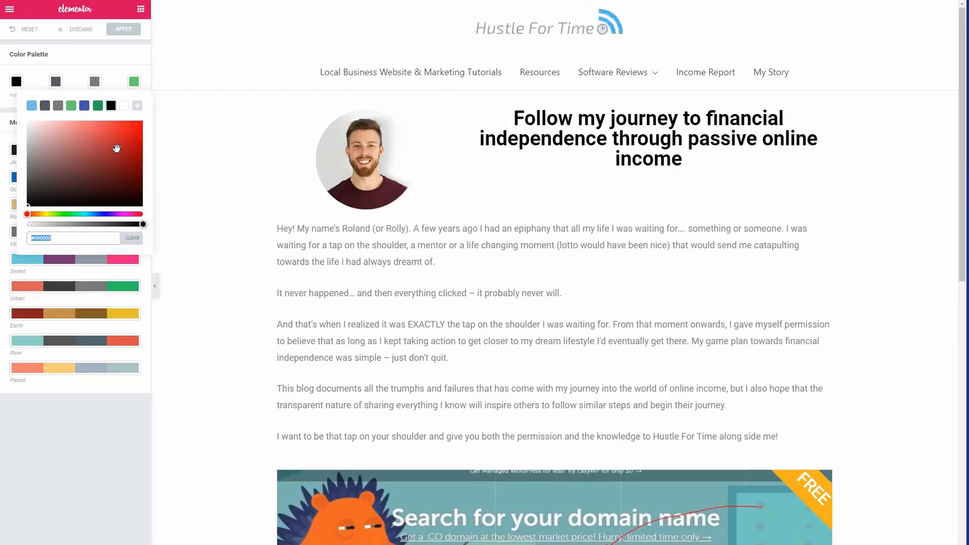
pyautogui.click(132, 146)
pyautogui.moveTo(145, 131); pyautogui.dragTo(143, 124)
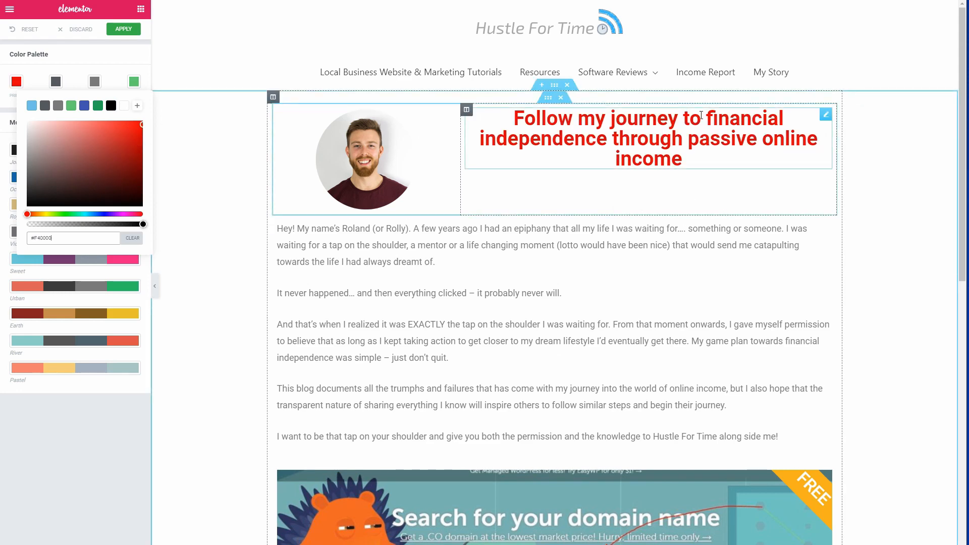
pyautogui.scroll(-5, 697, 143)
pyautogui.scroll(4, 558, 266)
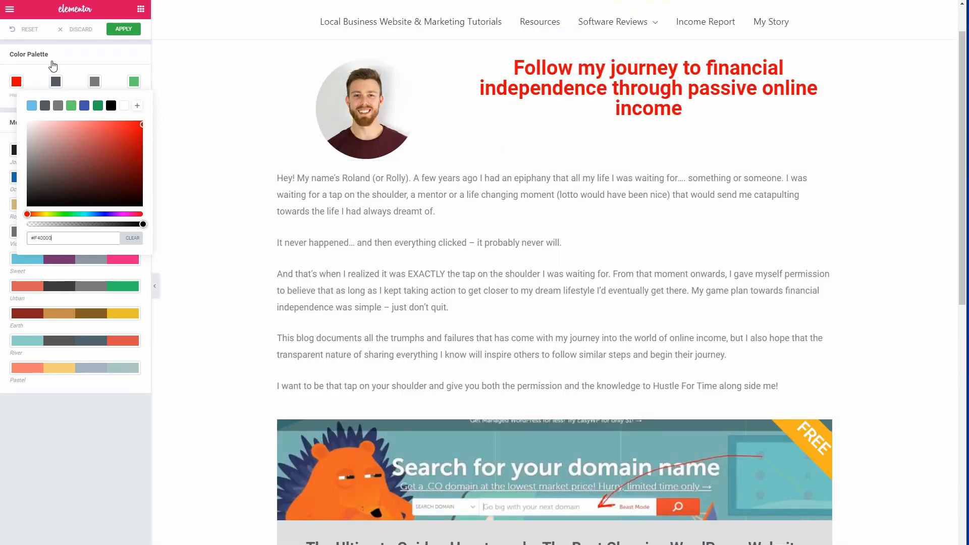
# - Inspect the default palette's secondary color and the hex code field of its primary color
pyautogui.click(53, 66)
pyautogui.click(56, 82)
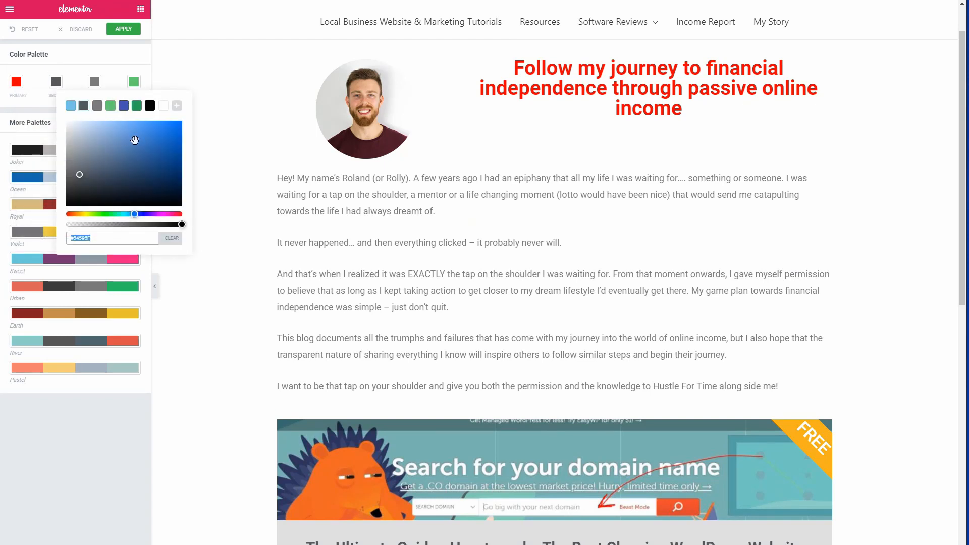
pyautogui.click(79, 52)
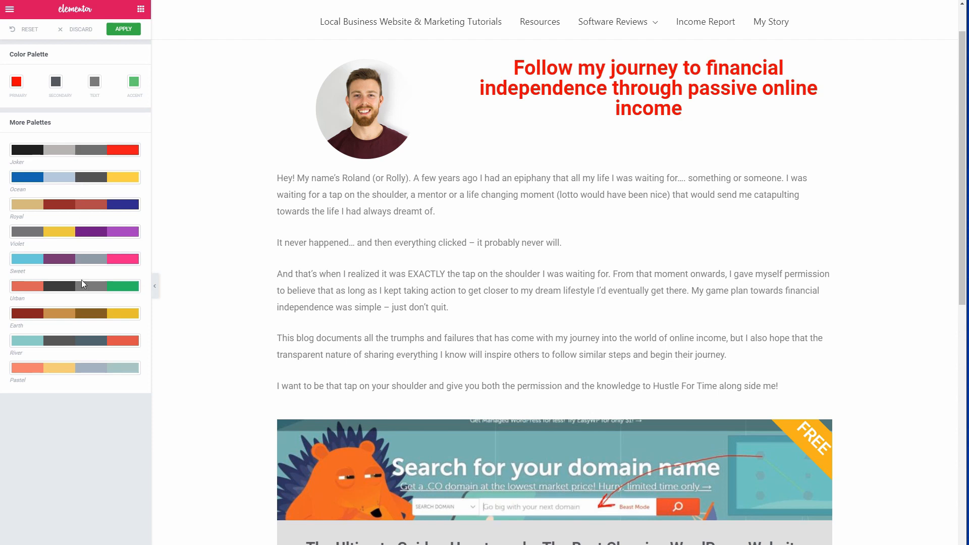
pyautogui.click(18, 85)
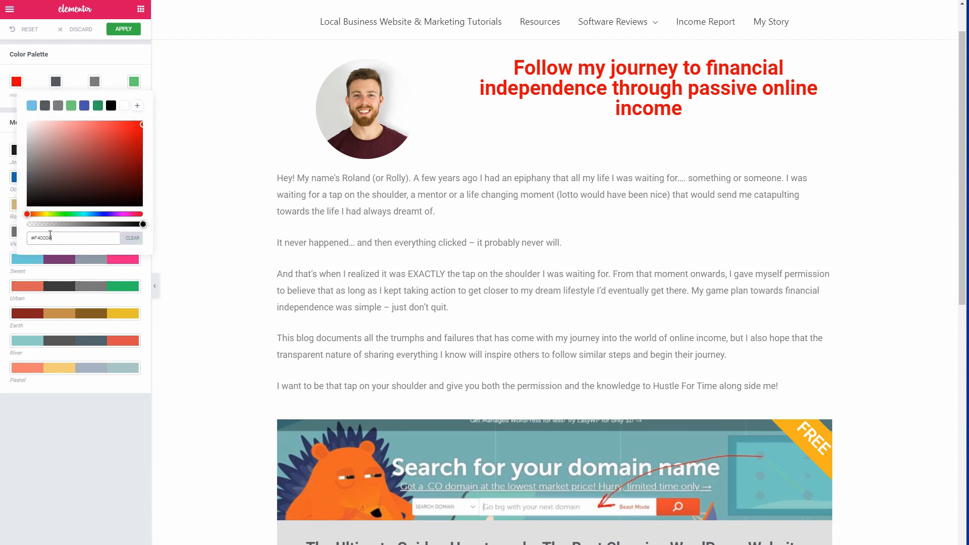
pyautogui.moveTo(50, 234); pyautogui.dragTo(7, 239)
pyautogui.click(66, 70)
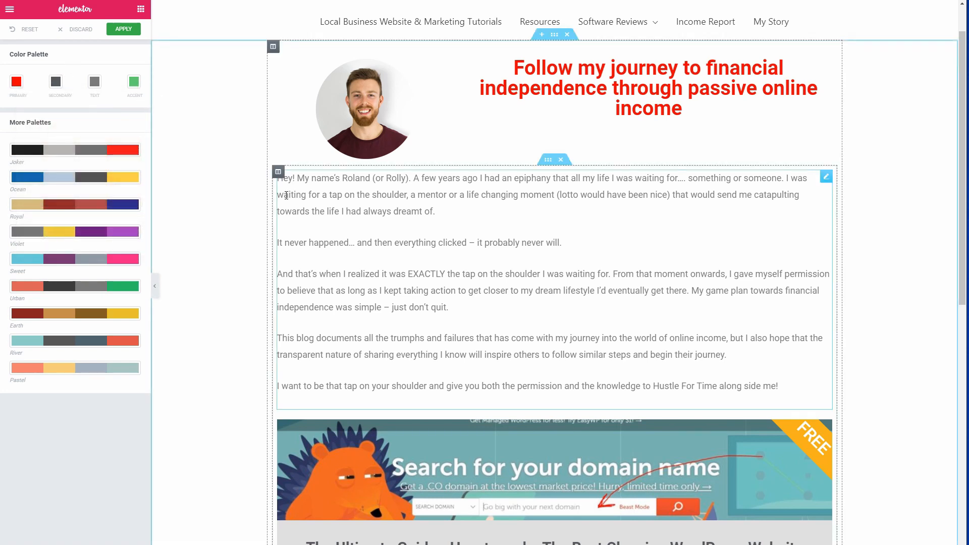
# - Inspect the background color swatches for the Show Me The Guide button in the Call to Action style settings
pyautogui.click(324, 185)
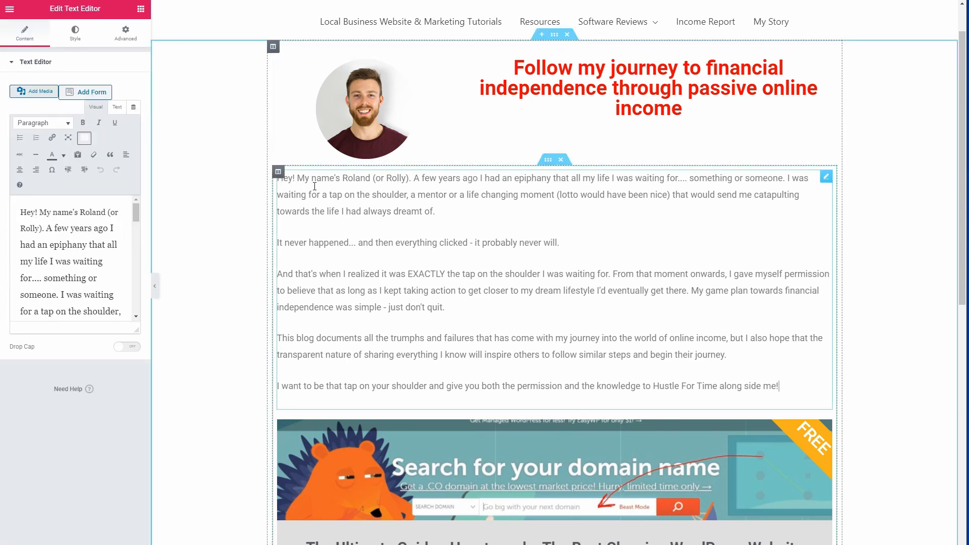
pyautogui.scroll(-7, 636, 247)
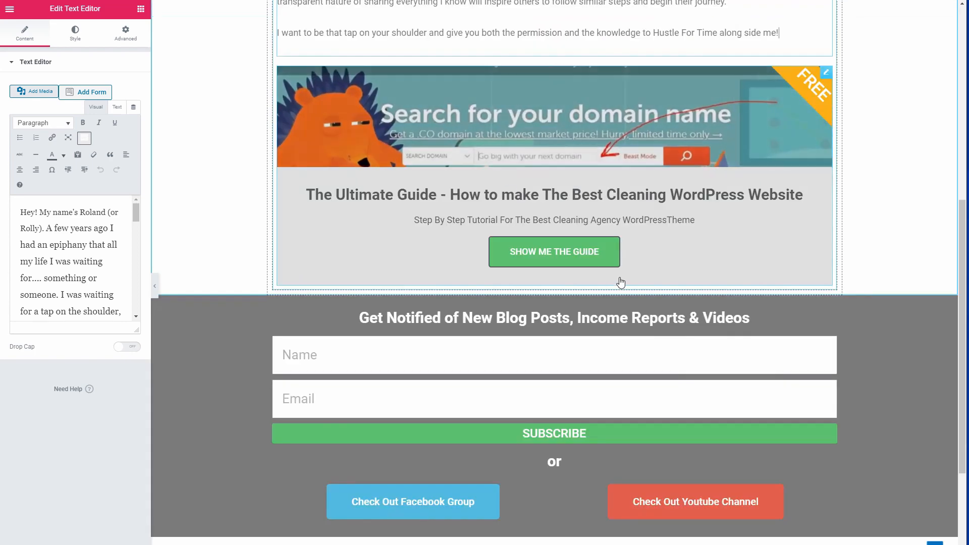
pyautogui.click(635, 247)
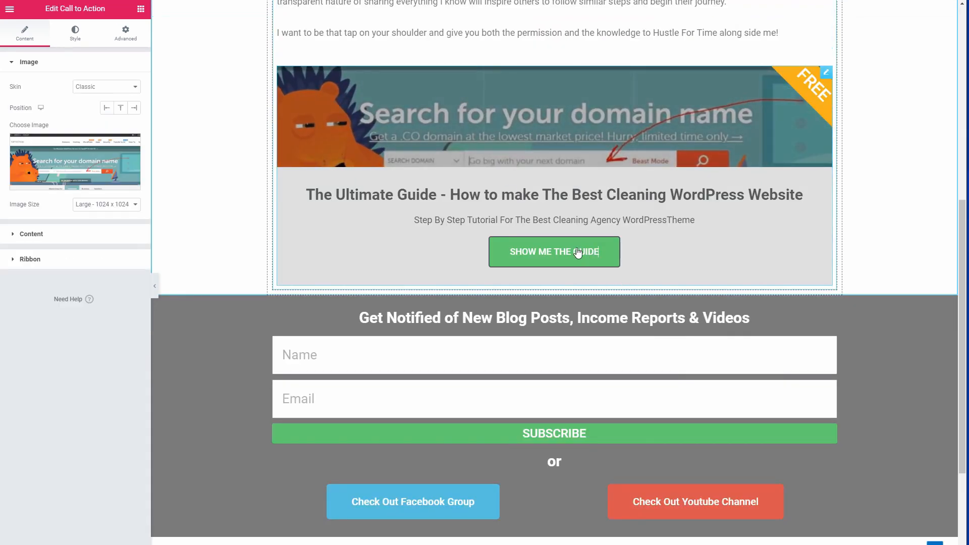
pyautogui.click(75, 33)
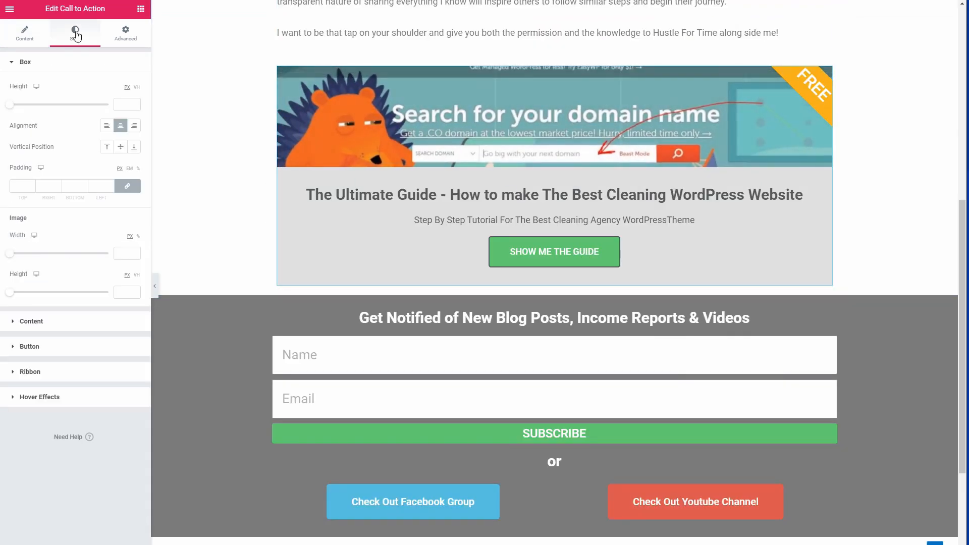
pyautogui.click(43, 349)
pyautogui.click(133, 226)
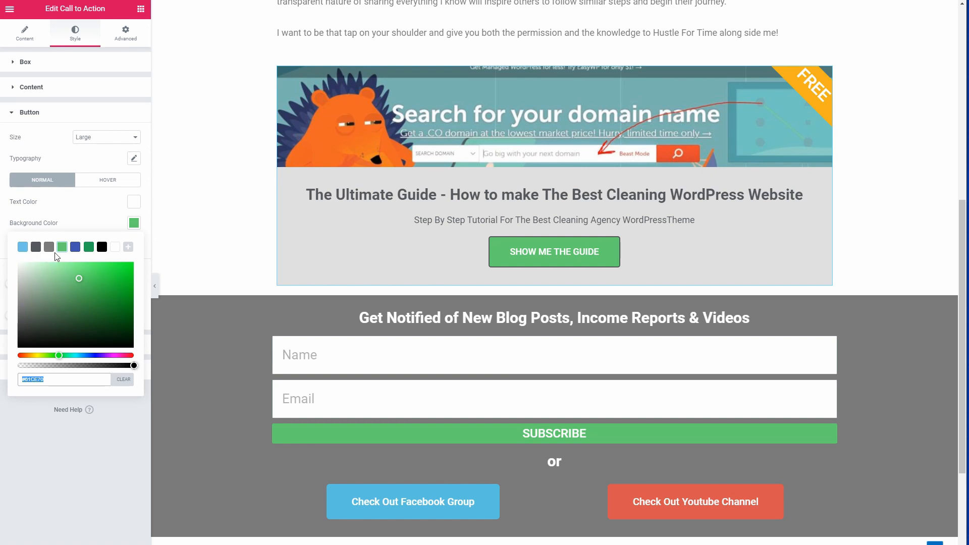
pyautogui.click(128, 223)
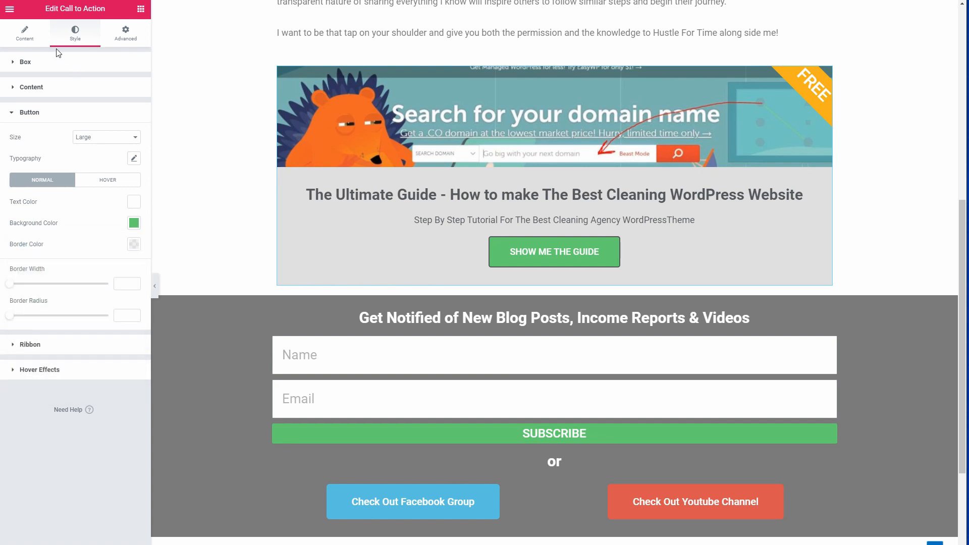
# - Leave the Call to Action settings and exit Elementor to the WordPress dashboard without applying the red default color
pyautogui.scroll(7, 323, 126)
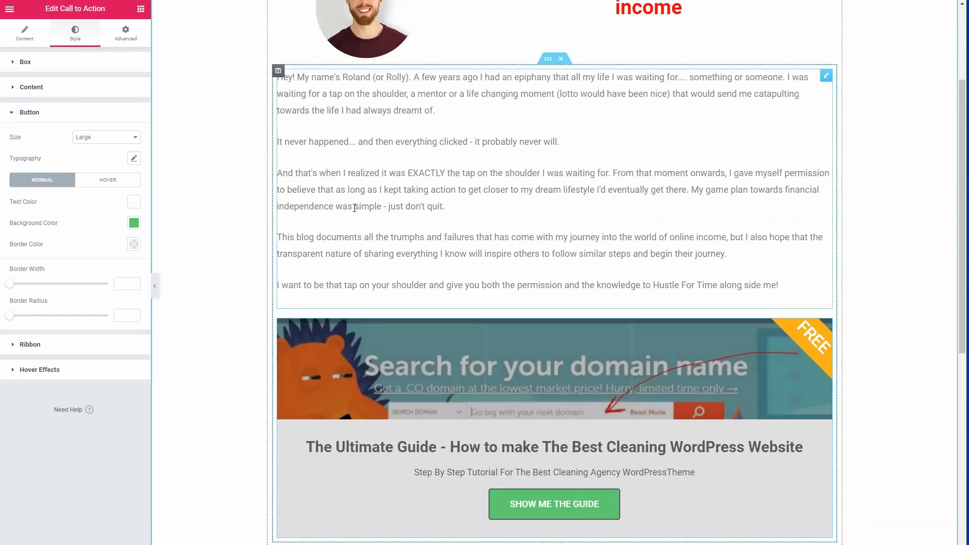
pyautogui.click(32, 45)
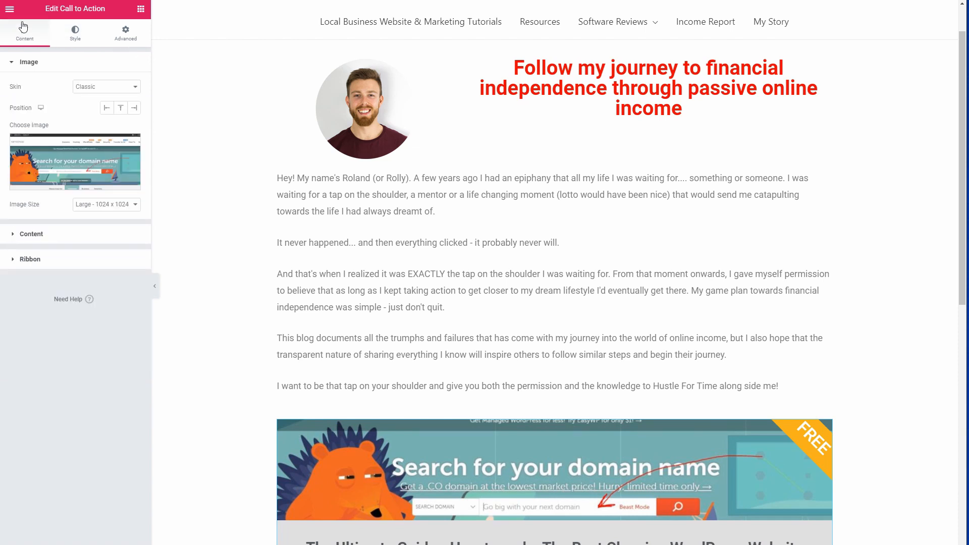
pyautogui.click(10, 9)
pyautogui.scroll(1, 167, 132)
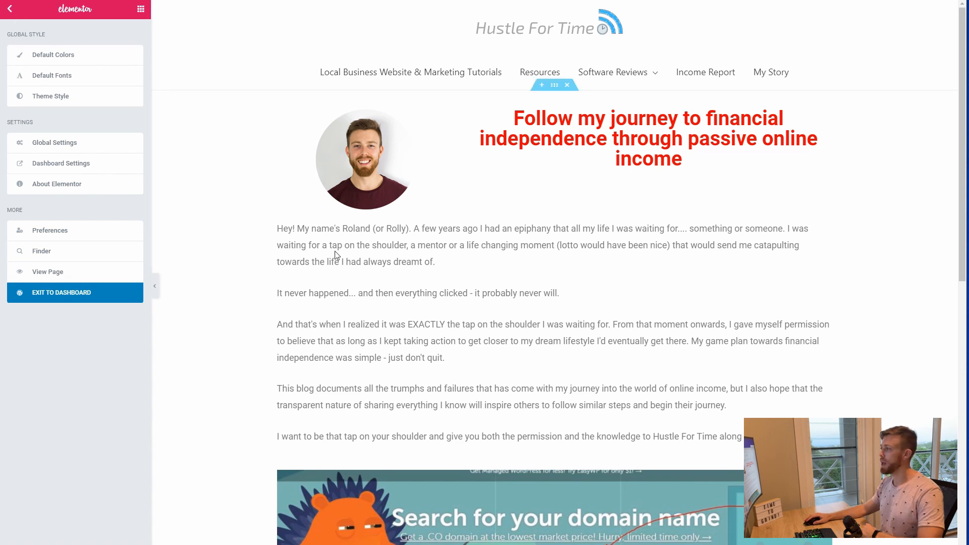
pyautogui.click(10, 8)
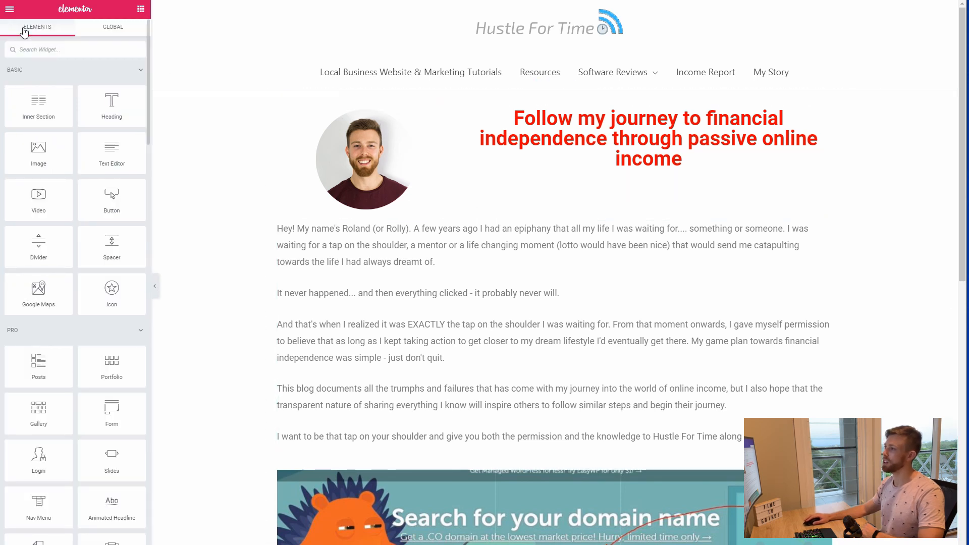
pyautogui.click(10, 9)
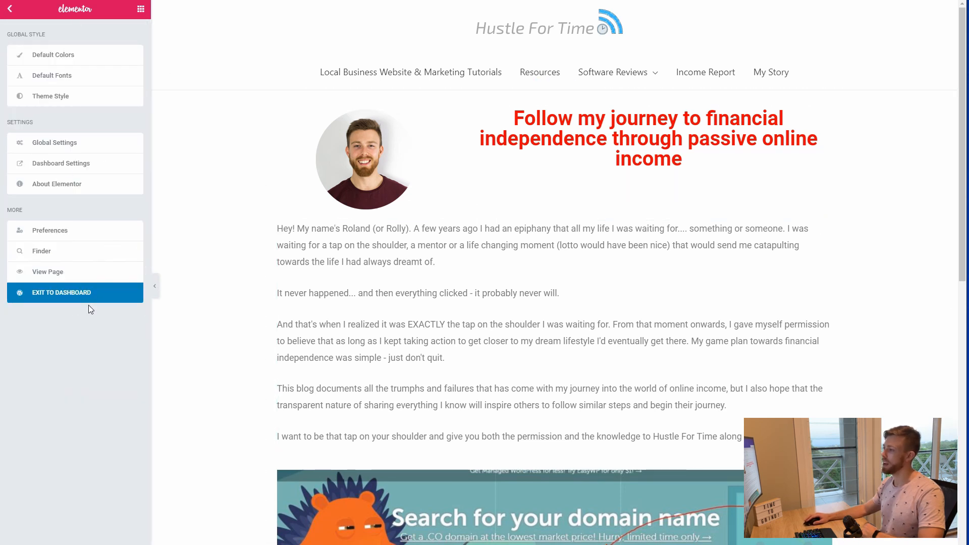
pyautogui.click(54, 293)
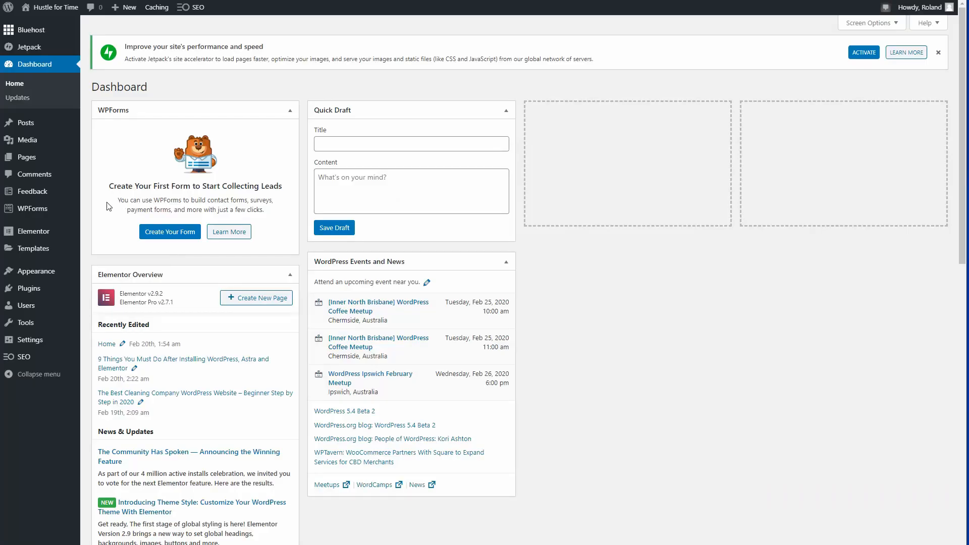
# - Open the global Container settings in the Customizer through the layout options of Astra Options
pyautogui.moveTo(37, 276)
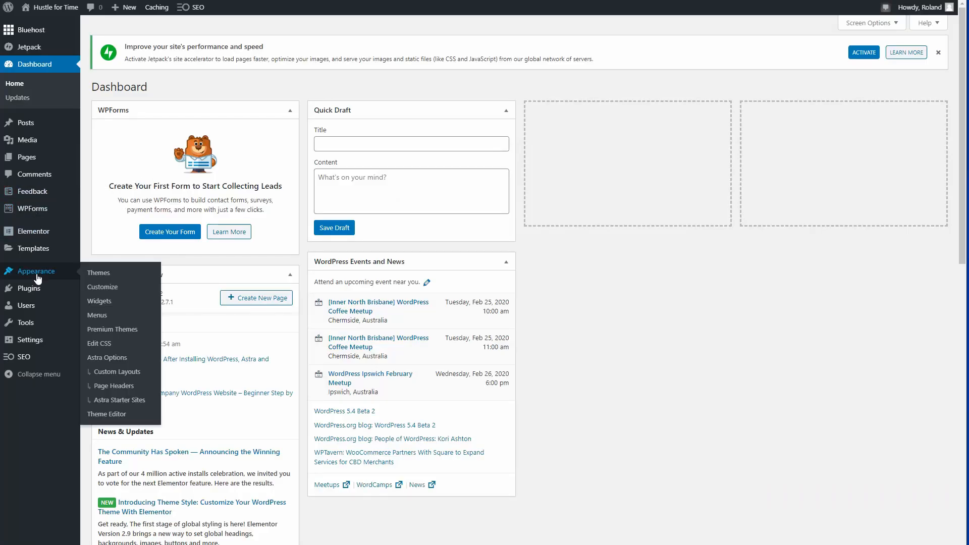
pyautogui.click(107, 358)
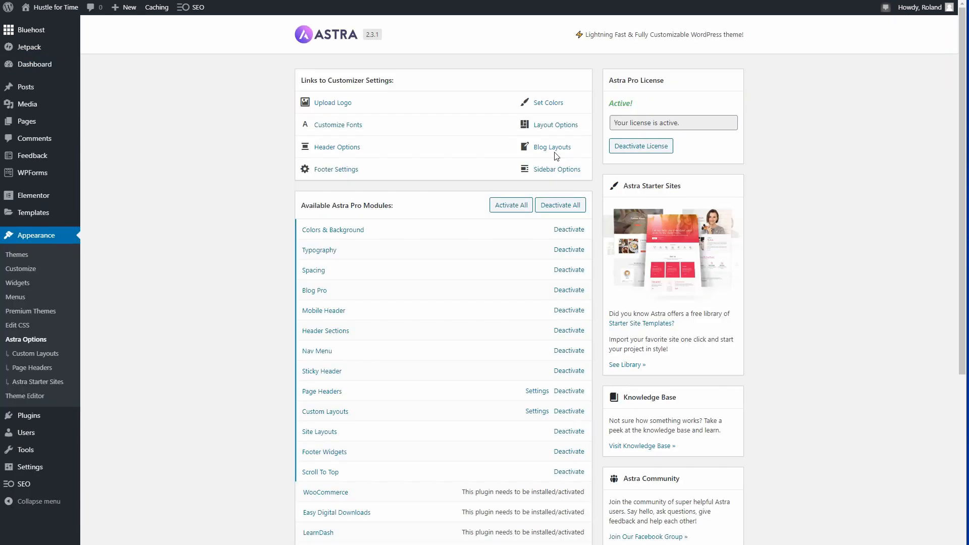
pyautogui.click(562, 126)
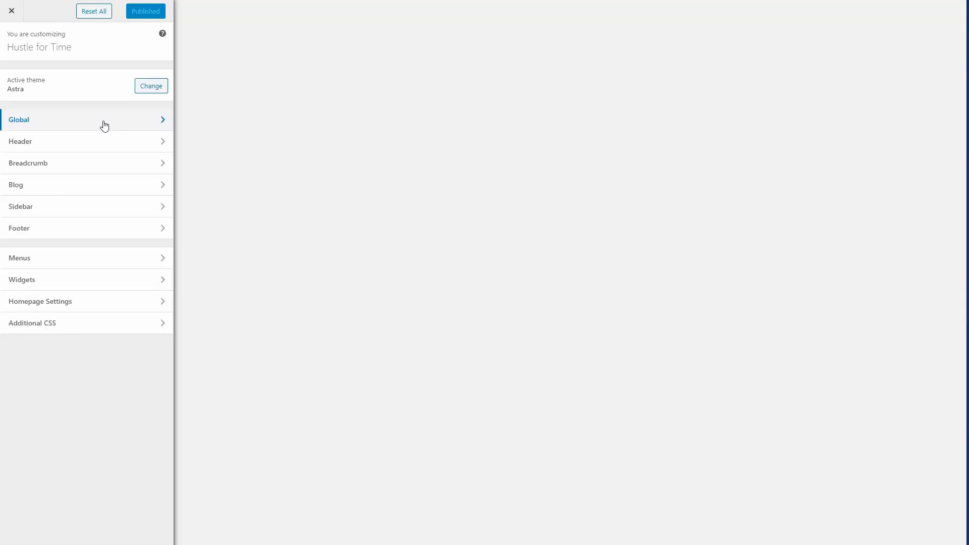
pyautogui.click(104, 125)
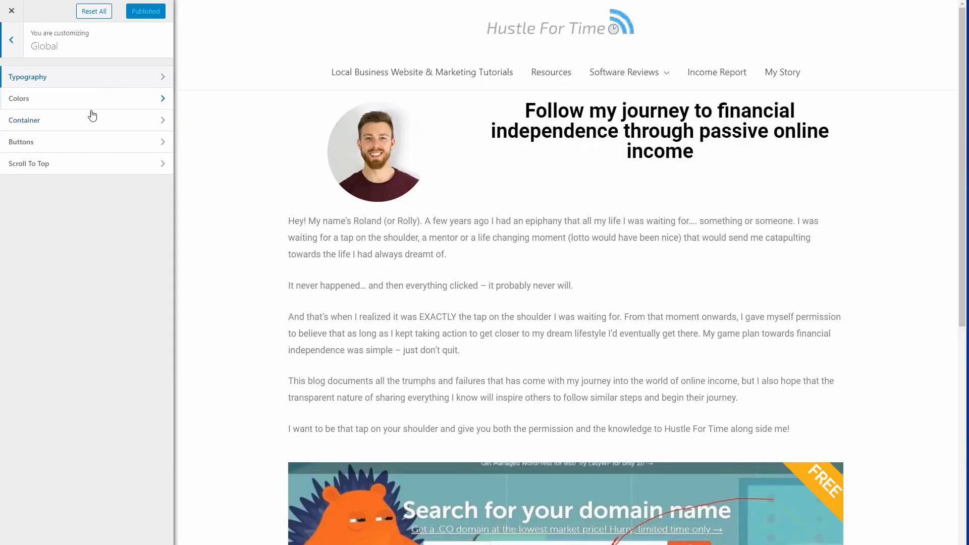
pyautogui.click(96, 129)
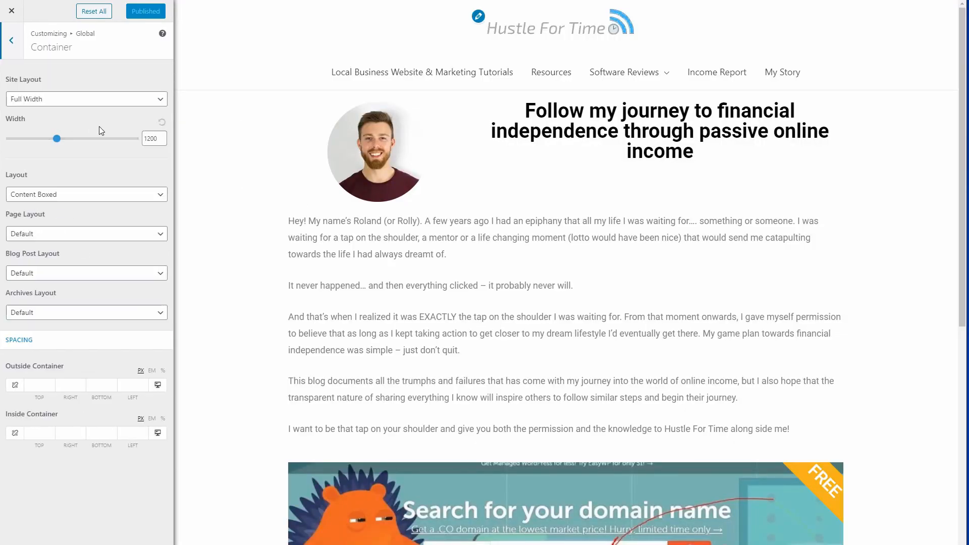
# - Try a site container width of 877, check the page preview, and raise the width to 1170
pyautogui.moveTo(55, 139); pyautogui.dragTo(14, 143)
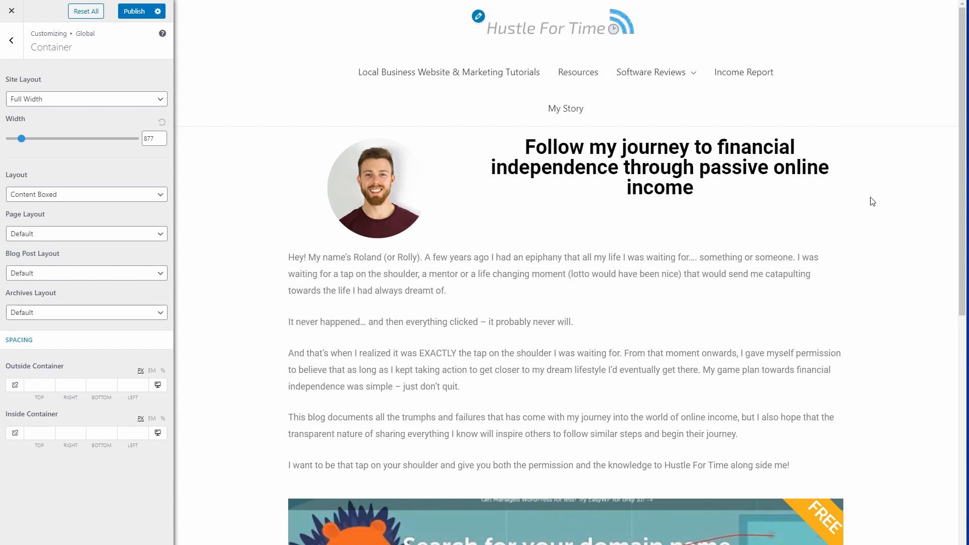
pyautogui.moveTo(22, 139); pyautogui.dragTo(53, 139)
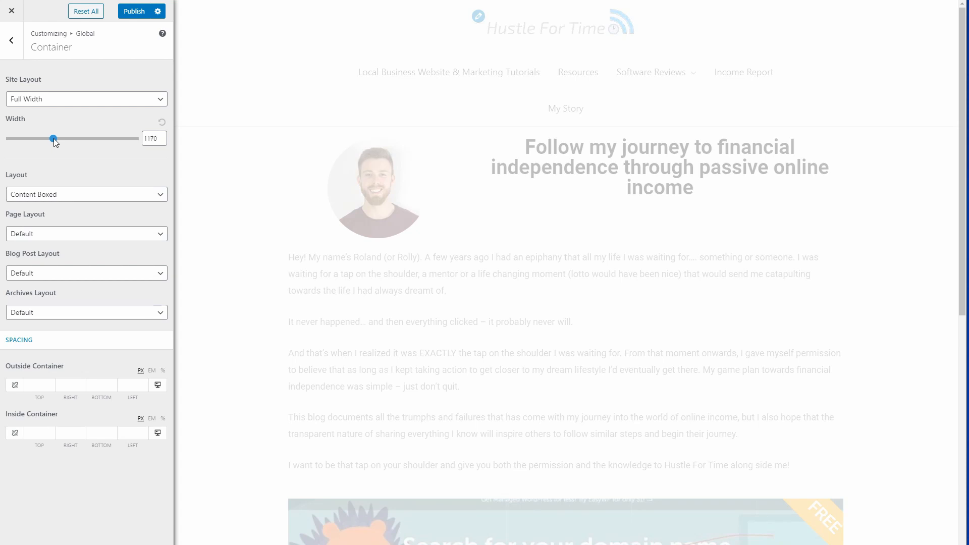
# - Set the site container width to 1200 in the Full Width layout
pyautogui.doubleClick(153, 138)
pyautogui.write('1200')
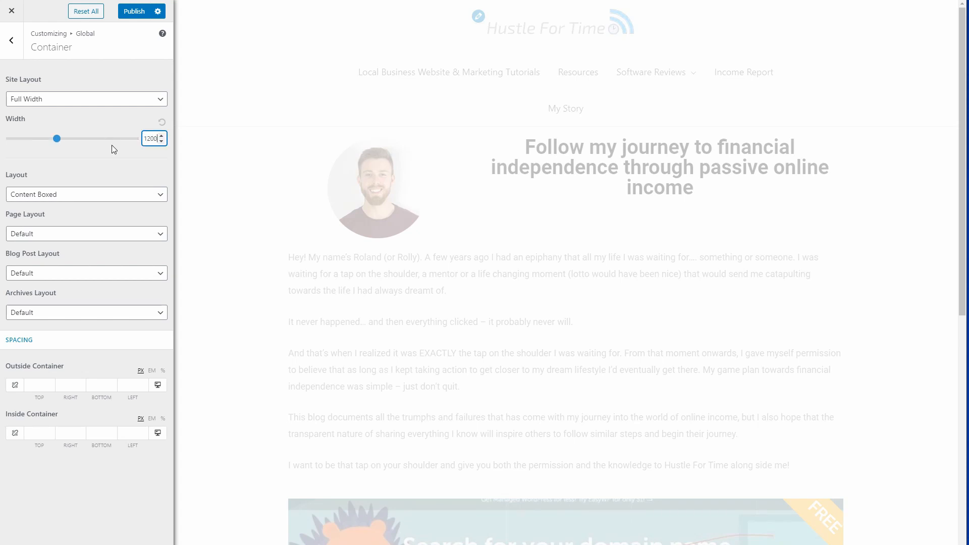
pyautogui.click(84, 163)
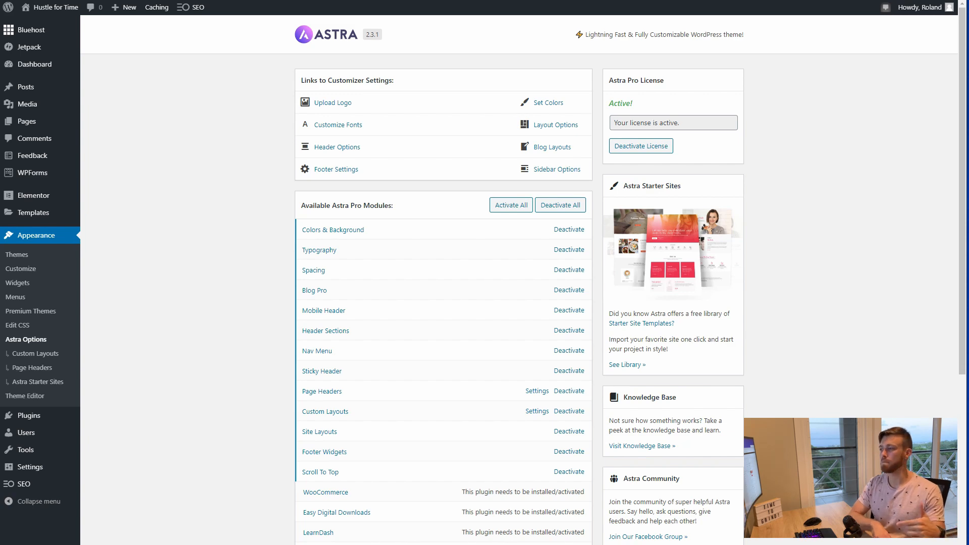
# - Search the WordPress plugin directory for really simple ssl and install the Really Simple SSL plugin
pyautogui.moveTo(42, 419)
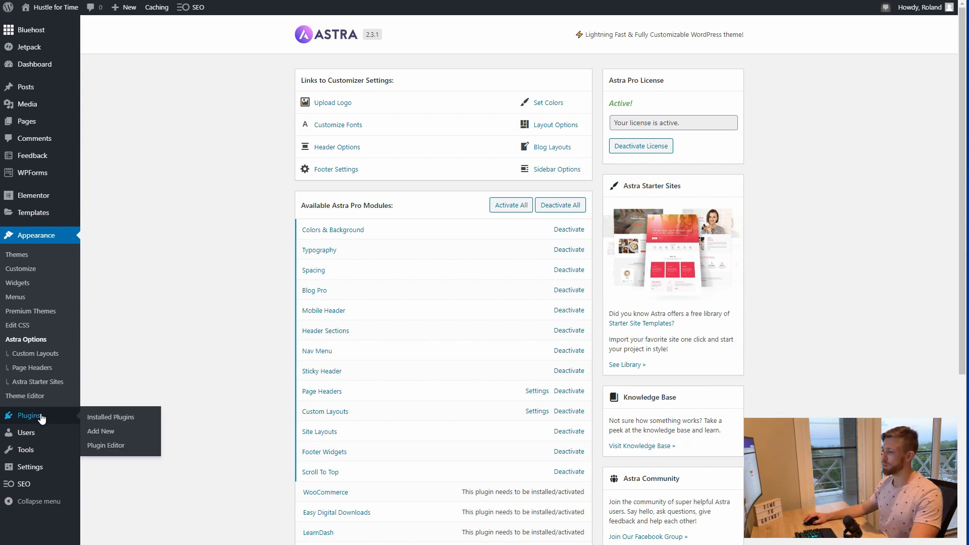
pyautogui.click(119, 433)
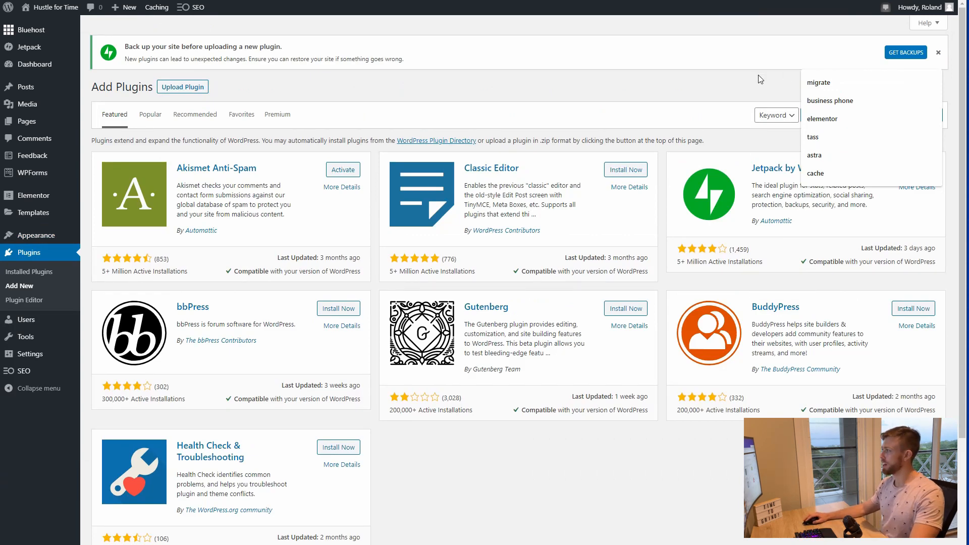
pyautogui.write('really simple ssl')
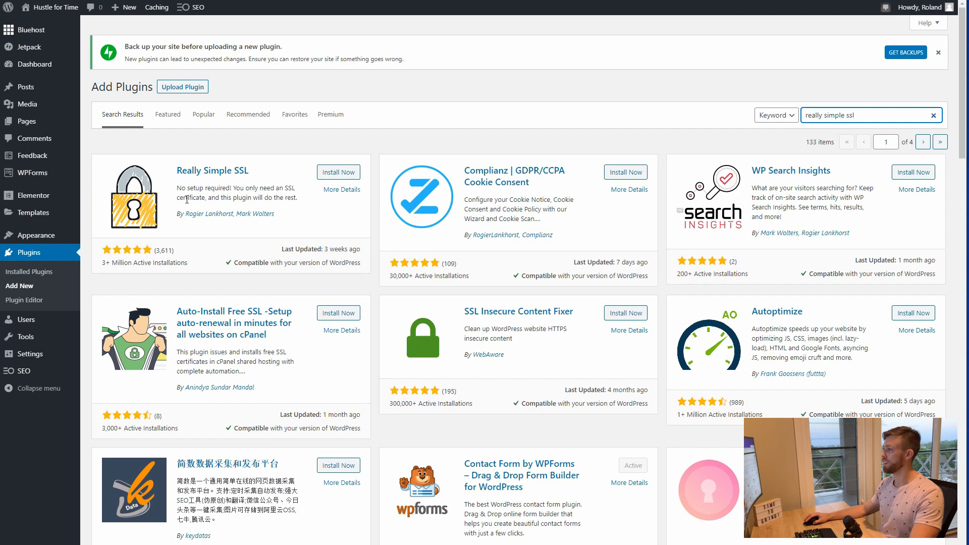
pyautogui.click(339, 173)
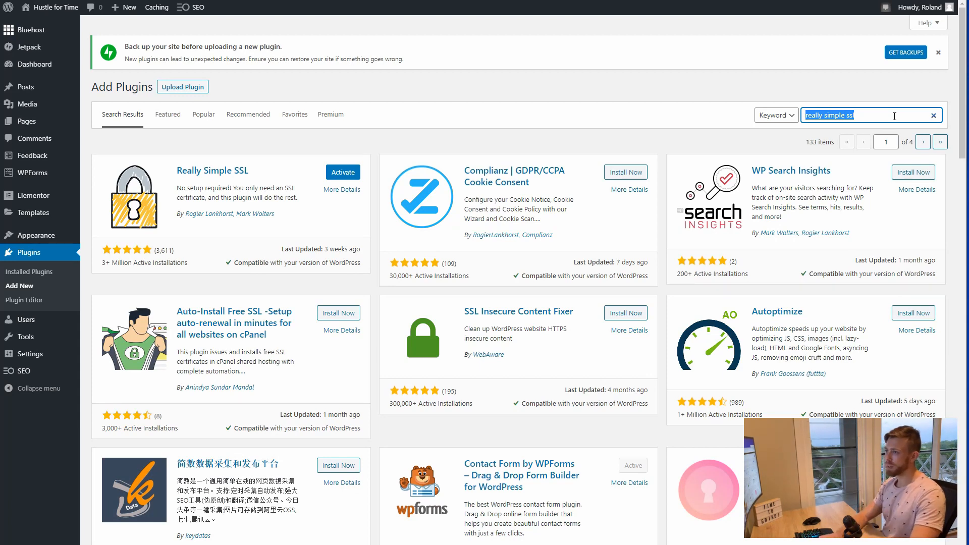
# - Search the plugin directory for seopress and start the setup wizard from the SEOPress dashboard
pyautogui.write('seopress')
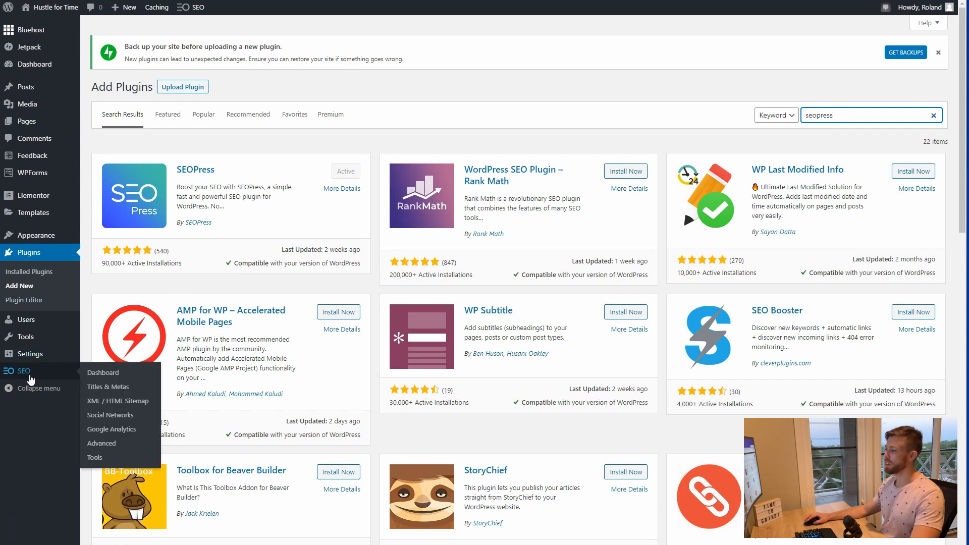
pyautogui.click(30, 376)
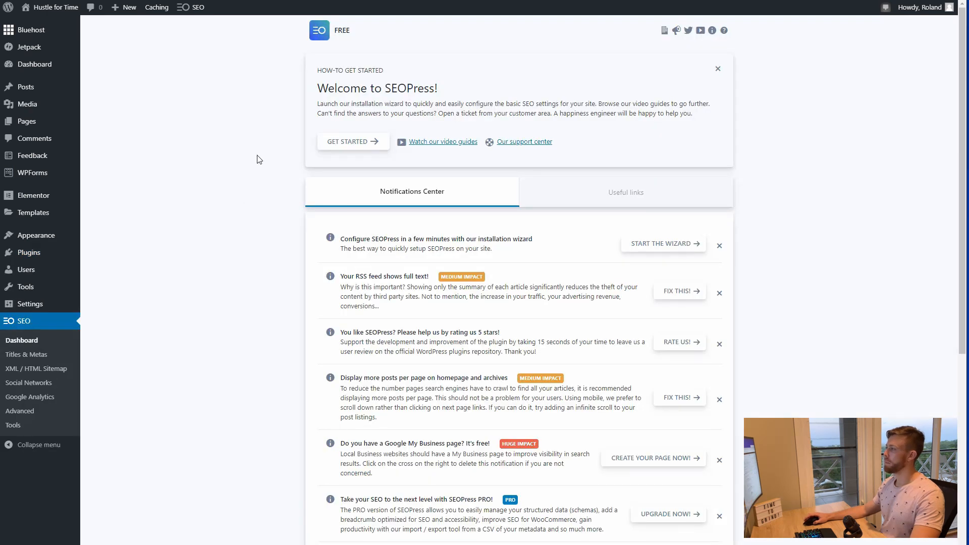
pyautogui.scroll(-1, 258, 159)
pyautogui.scroll(1, 257, 159)
pyautogui.click(378, 142)
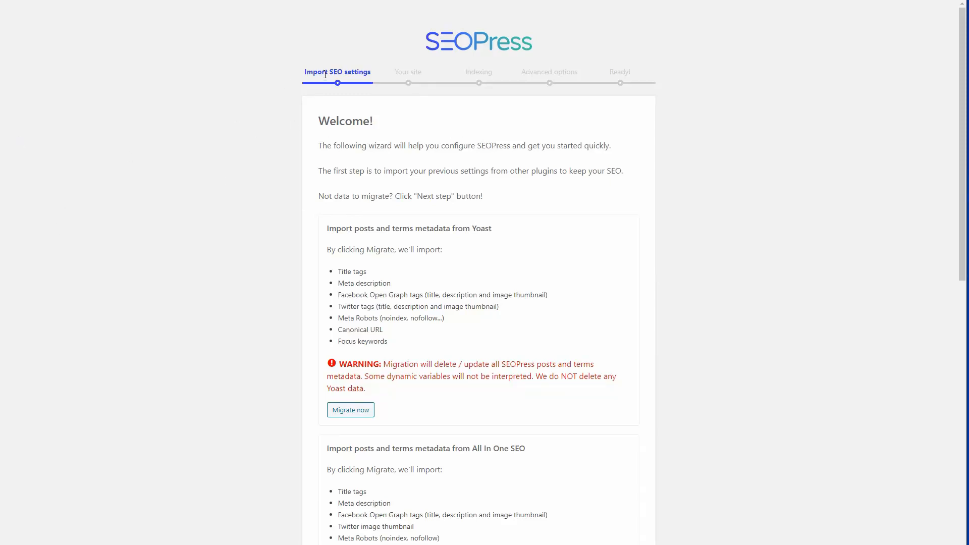
# - Pass the wizard's Import SEO settings stage without migrating metadata from any other SEO plugin
pyautogui.scroll(-7, 264, 245)
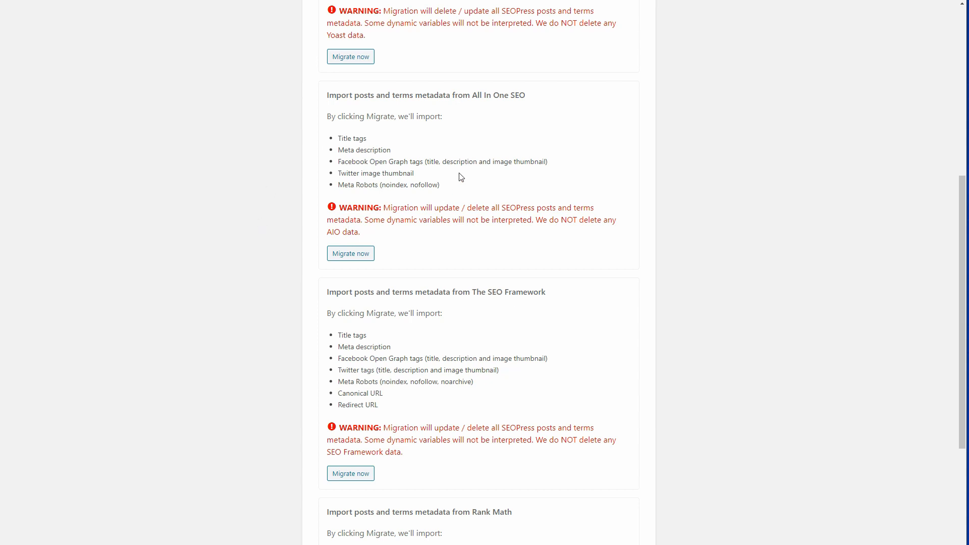
pyautogui.scroll(-5, 461, 176)
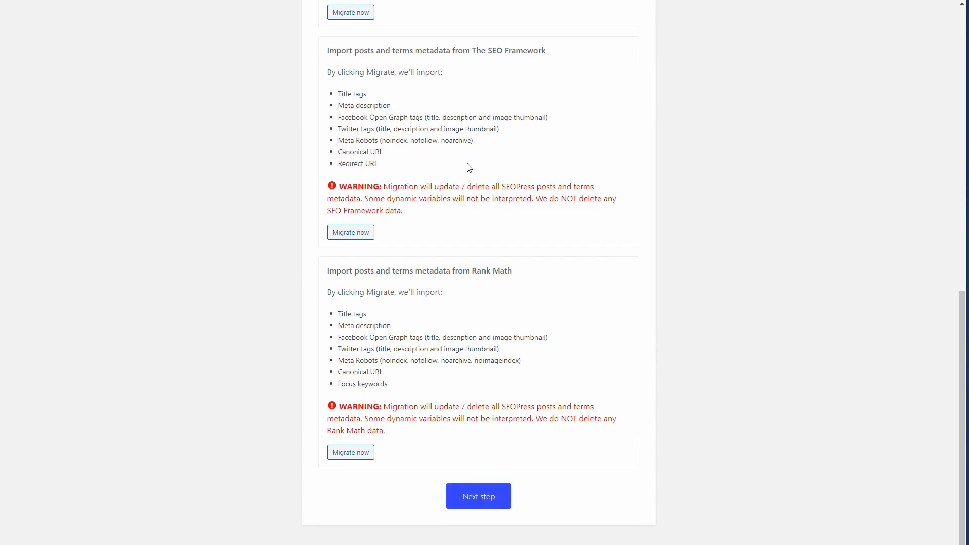
pyautogui.click(482, 500)
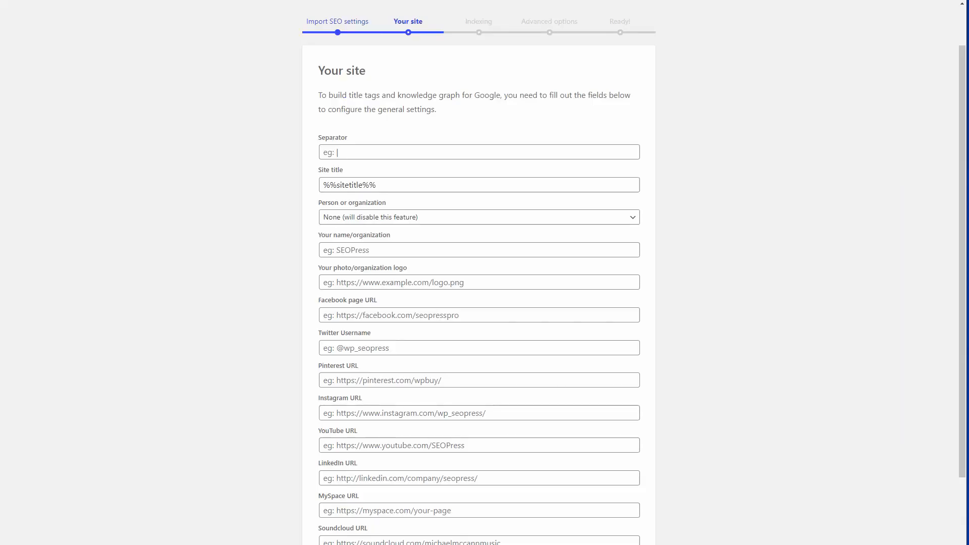
# - Review the site title and Person or organization options in the Your site stage and continue with the default values
pyautogui.scroll(-3, 226, 176)
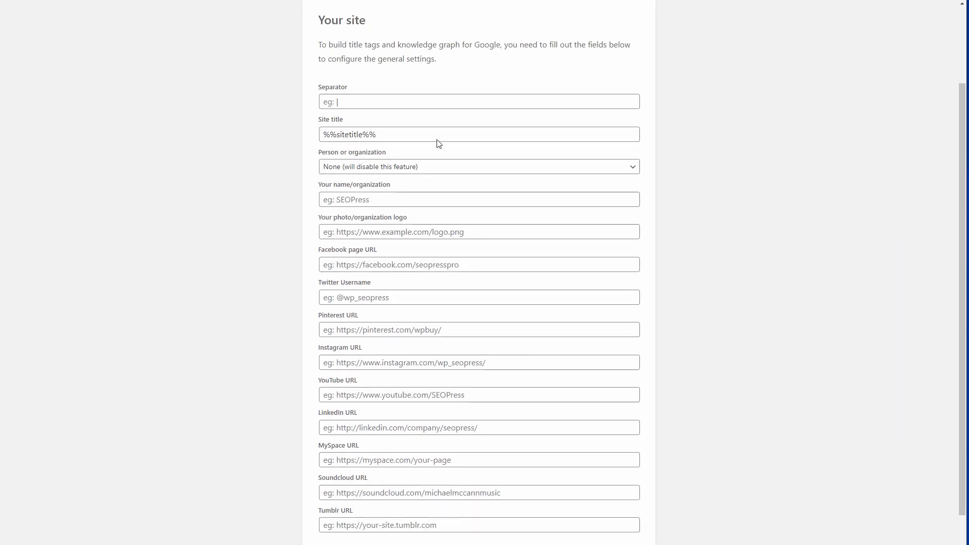
pyautogui.moveTo(437, 134); pyautogui.dragTo(298, 137)
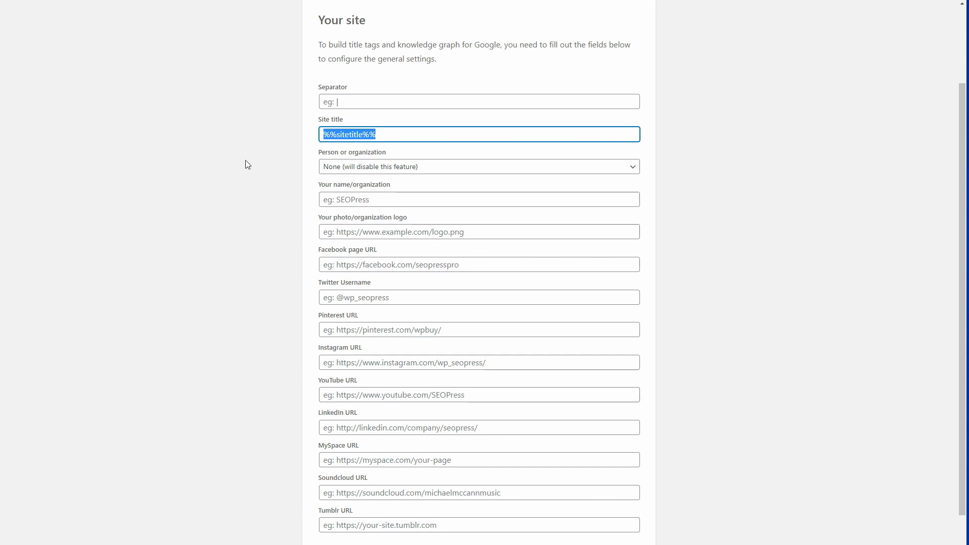
pyautogui.click(324, 134)
pyautogui.click(338, 173)
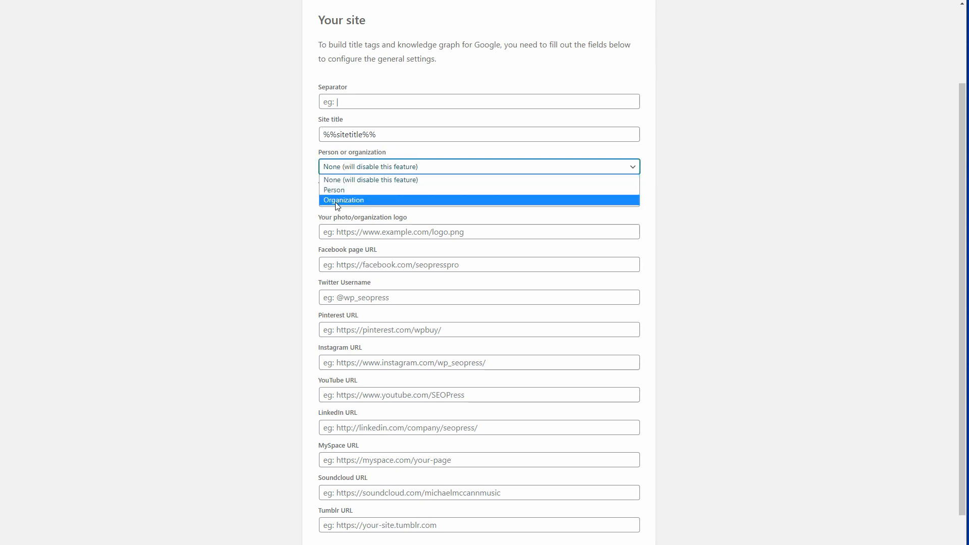
pyautogui.click(297, 196)
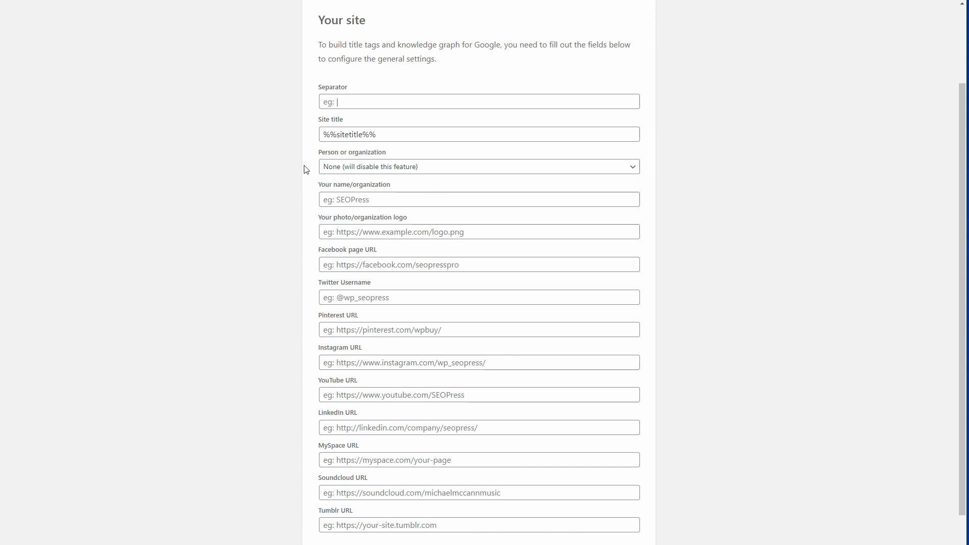
pyautogui.scroll(-1, 305, 169)
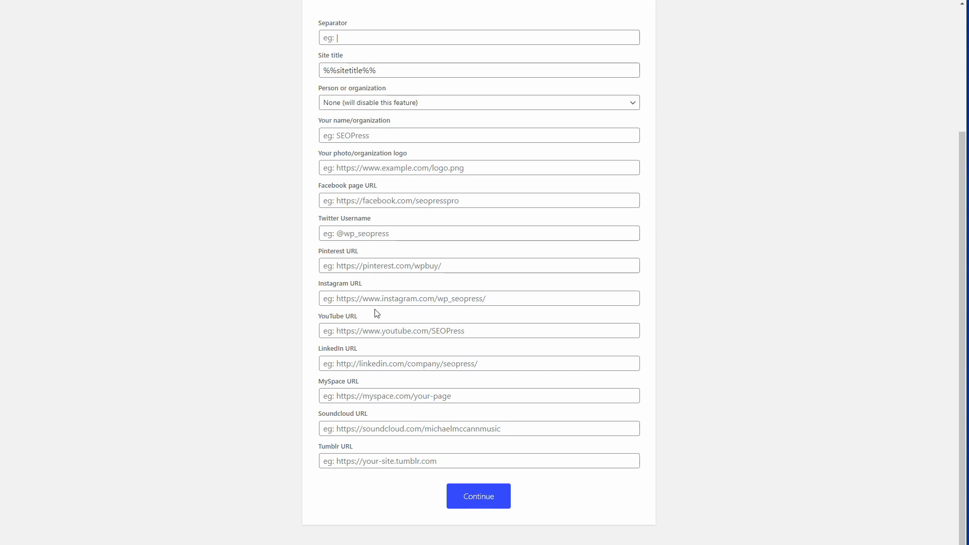
pyautogui.click(493, 501)
# - Review the noindex options for post types, archives and taxonomies in the Indexing stage and continue with none of them enabled
pyautogui.scroll(-4, 163, 234)
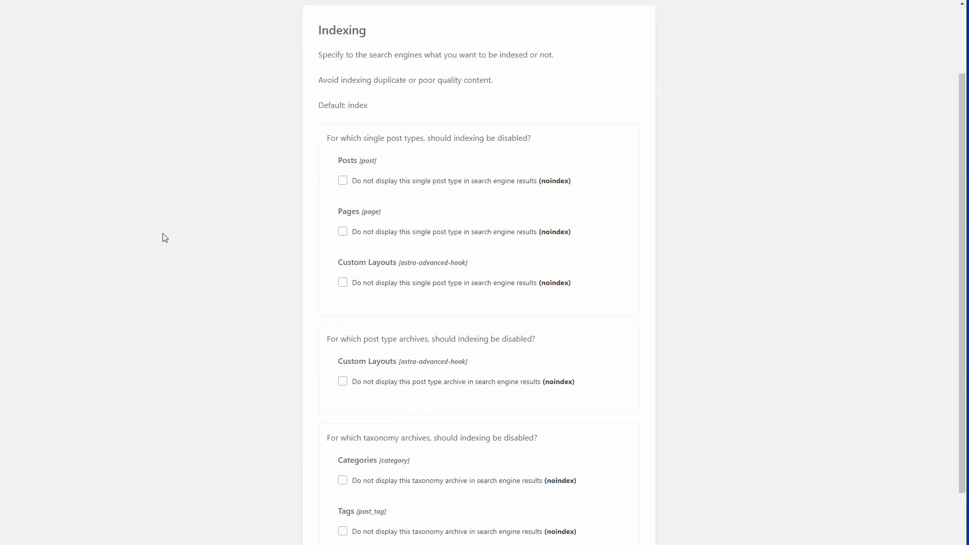
pyautogui.scroll(3, 603, 123)
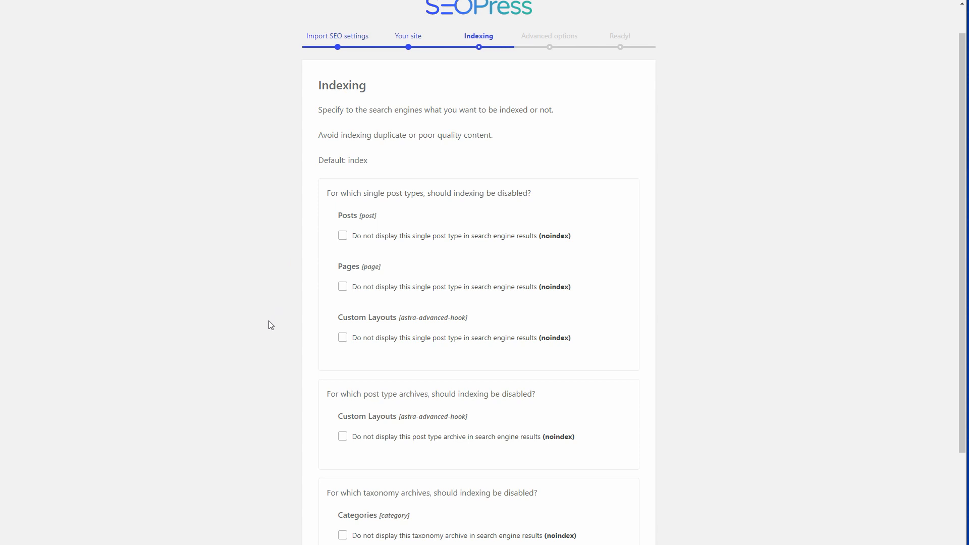
pyautogui.scroll(-2, 286, 342)
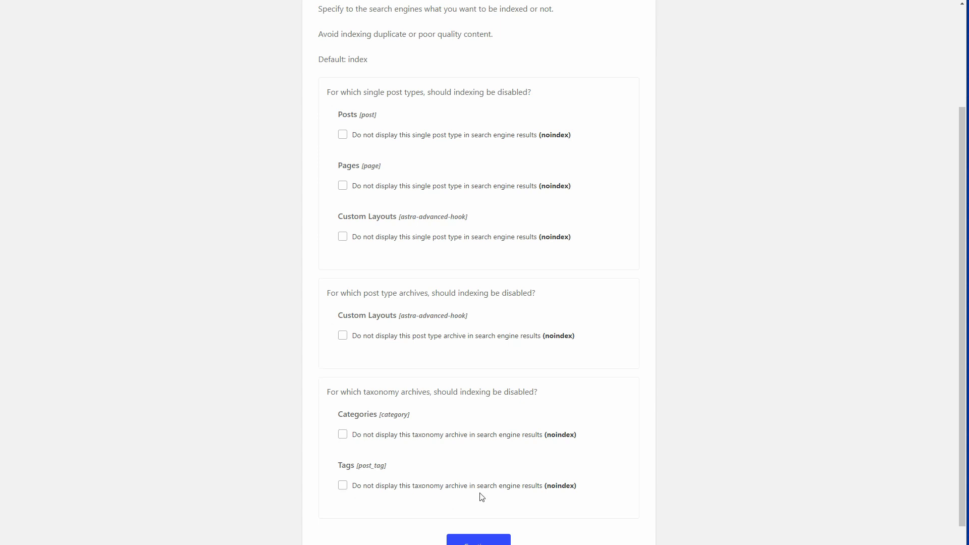
pyautogui.scroll(1, 628, 314)
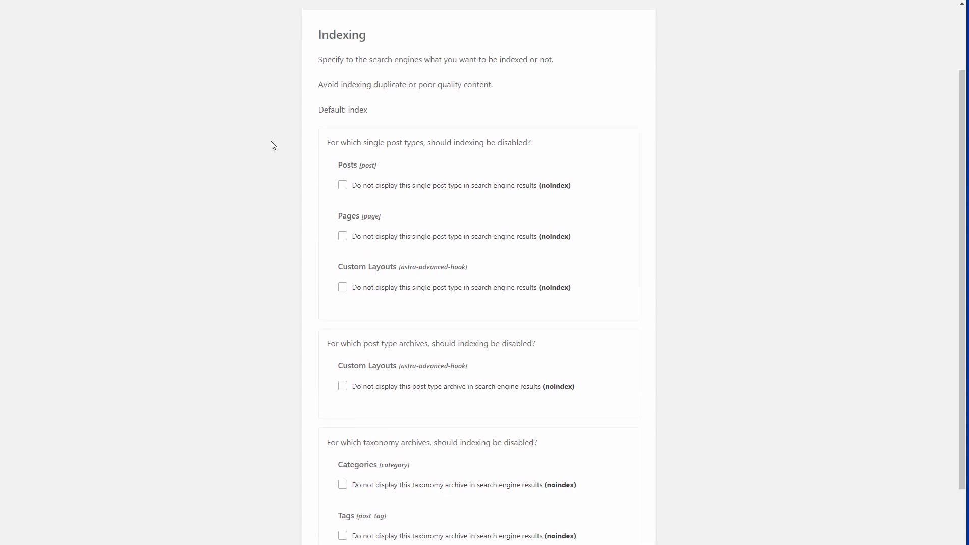
pyautogui.scroll(-2, 271, 143)
pyautogui.scroll(3, 263, 283)
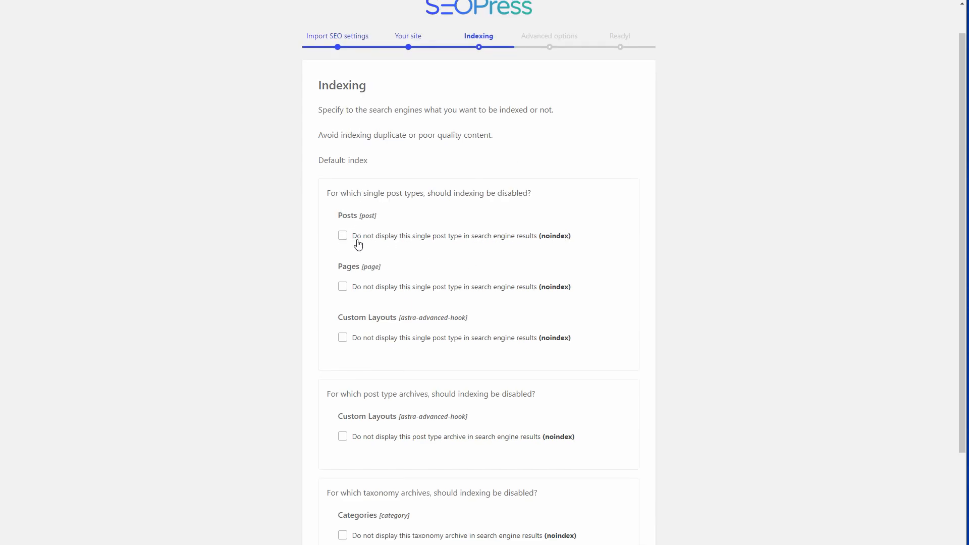
pyautogui.scroll(-3, 344, 329)
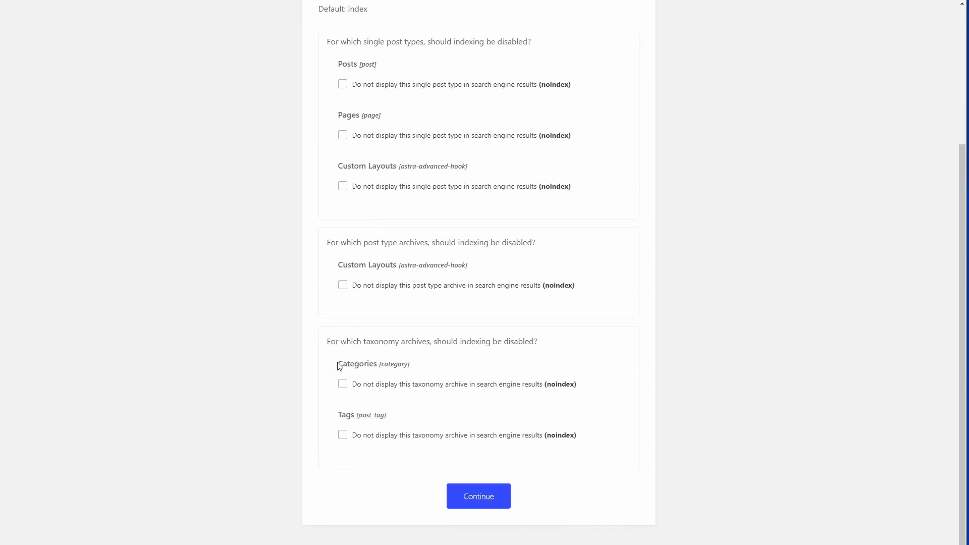
pyautogui.click(475, 507)
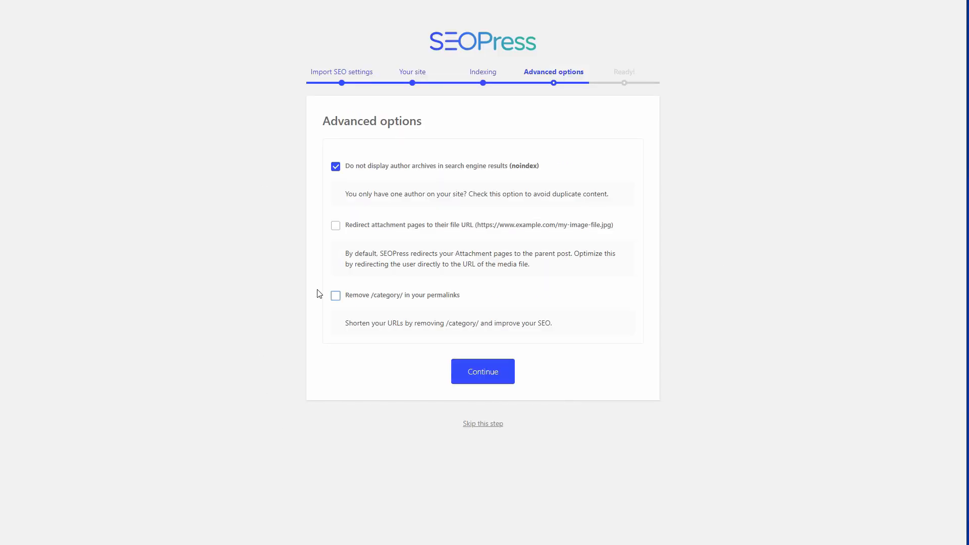
# - Enable removing /category/ from the permalinks in the advanced options and complete the SEOPress wizard
pyautogui.click(336, 300)
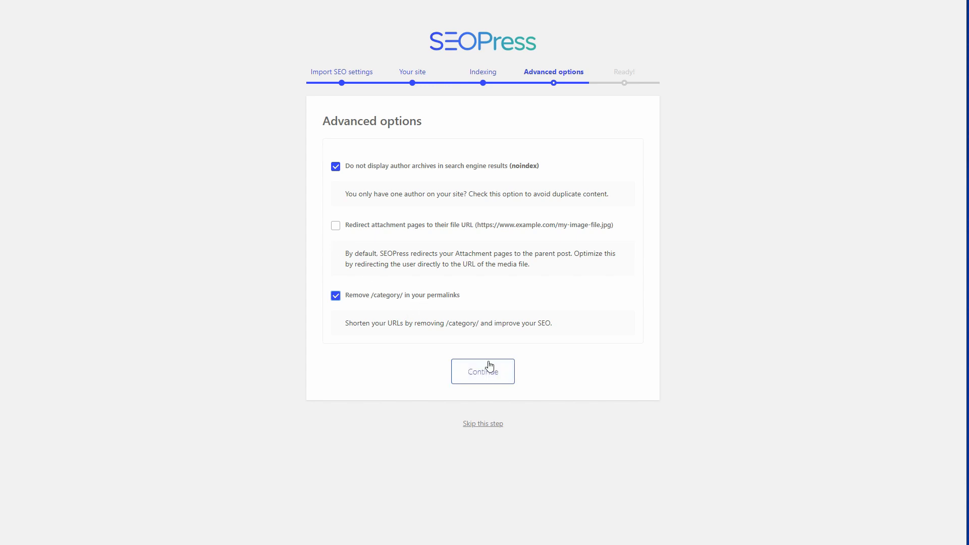
pyautogui.click(506, 365)
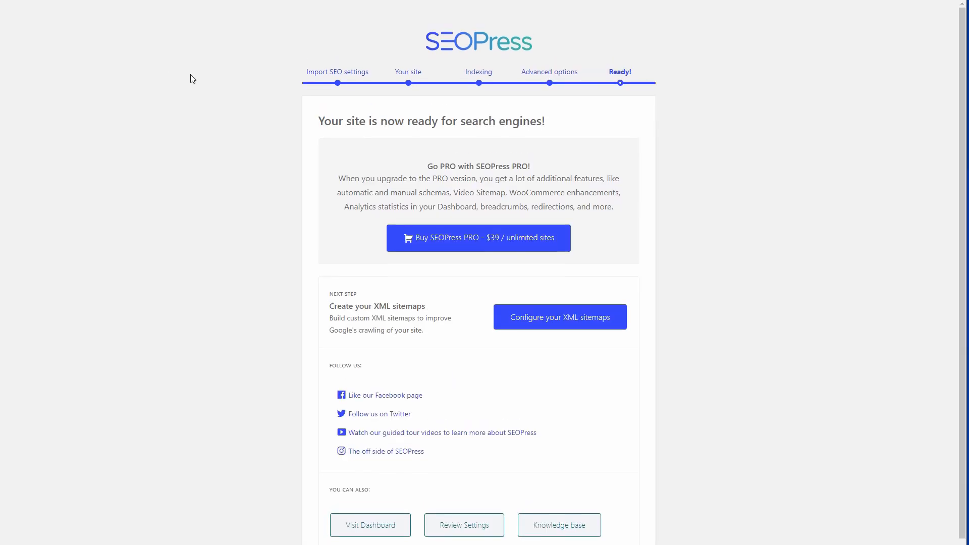
pyautogui.scroll(-1, 190, 76)
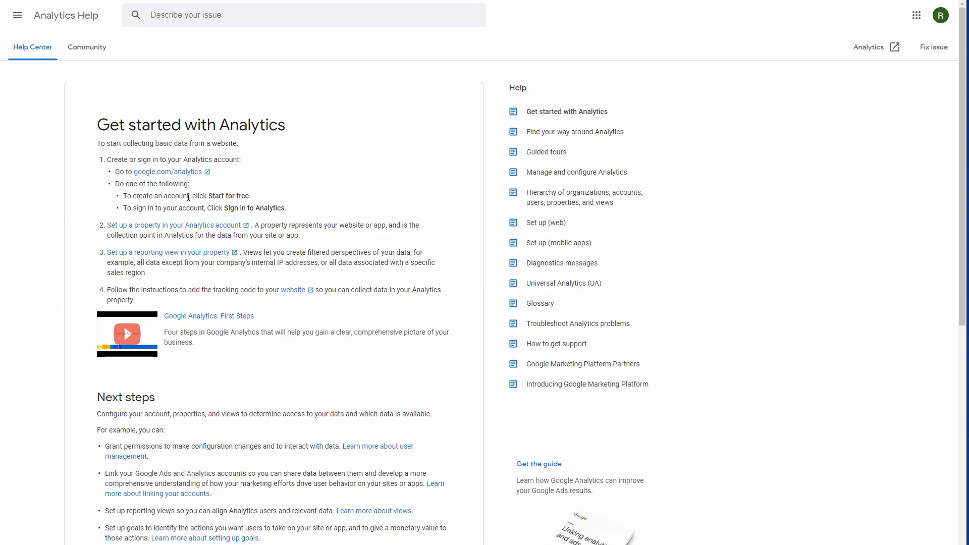
# - Open Google Analytics from the Get started with Analytics help article and look over its home page
pyautogui.click(169, 174)
pyautogui.scroll(-1, 225, 414)
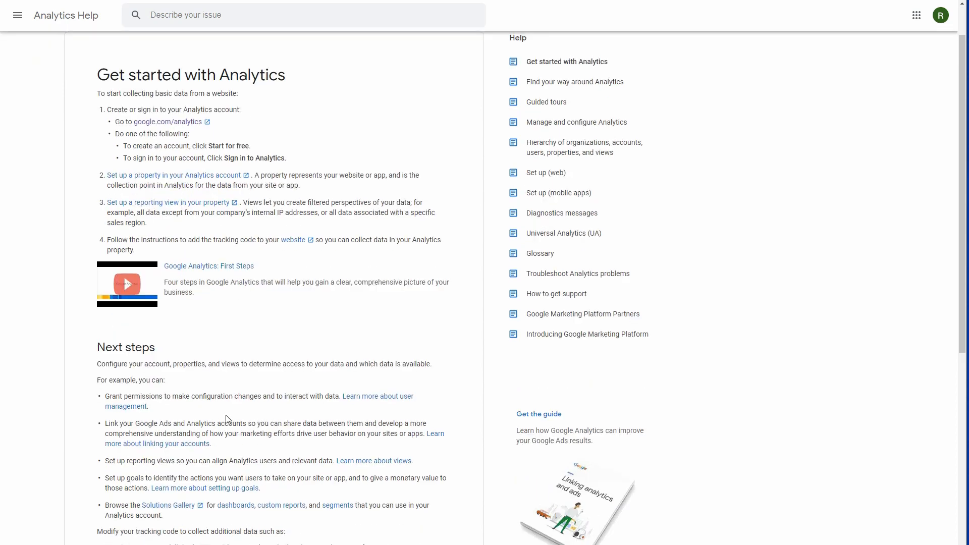
pyautogui.scroll(1, 225, 415)
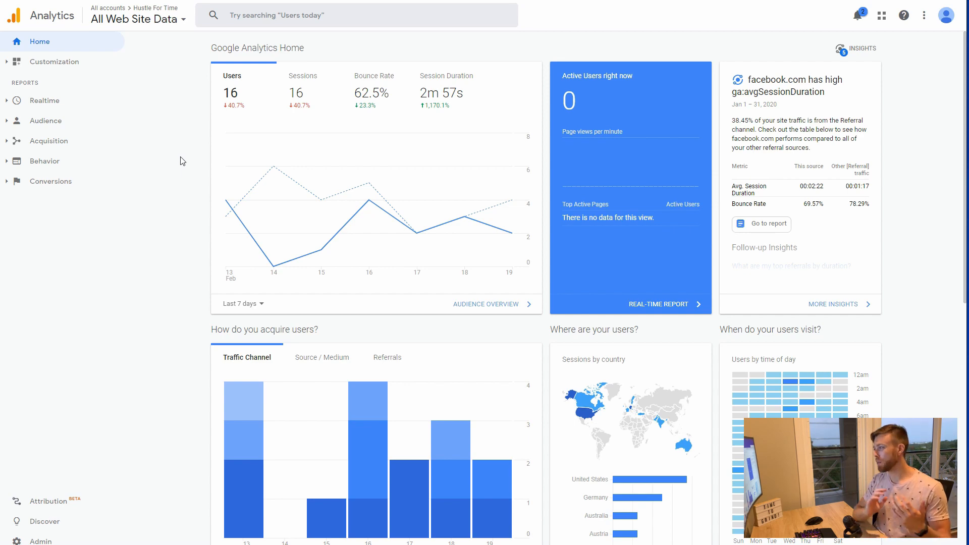
pyautogui.moveTo(261, 161)
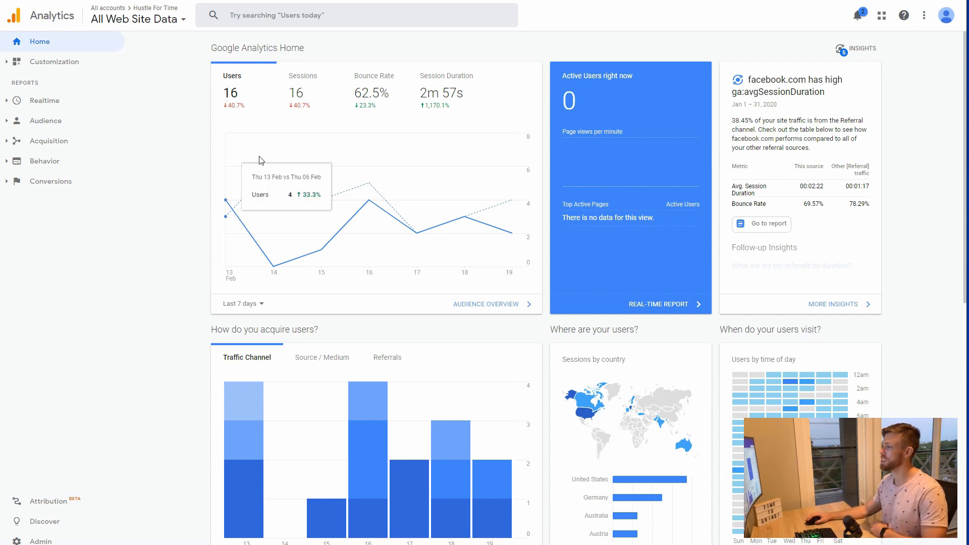
pyautogui.scroll(-4, 363, 192)
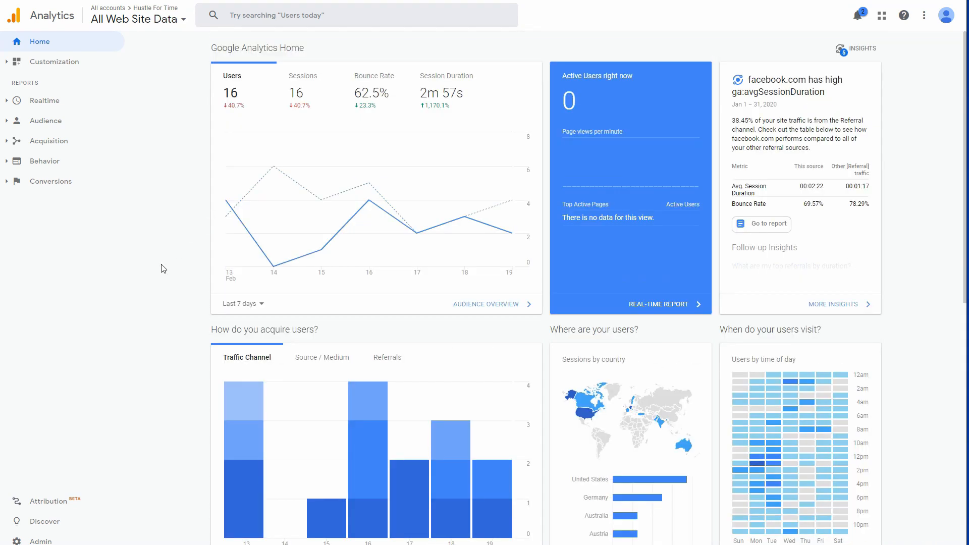
# - Copy the tracking ID from the Hustle For Time property settings and open SEOPress's Google Analytics settings in WordPress
pyautogui.click(44, 538)
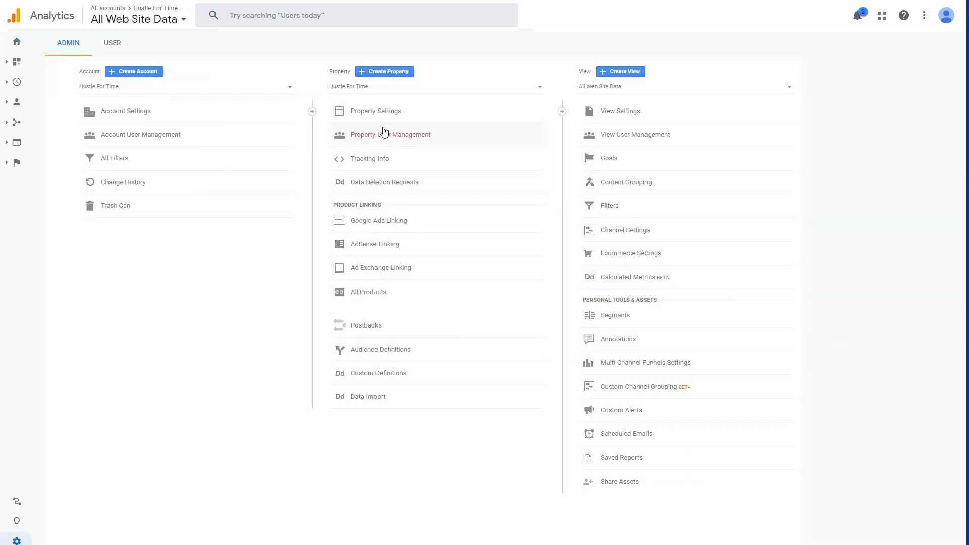
pyautogui.click(400, 111)
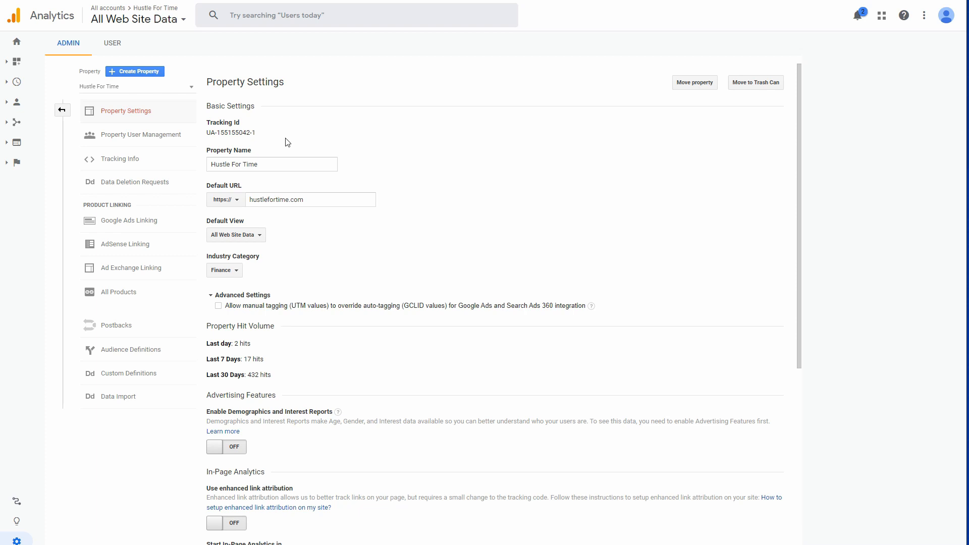
pyautogui.moveTo(258, 135); pyautogui.dragTo(215, 134)
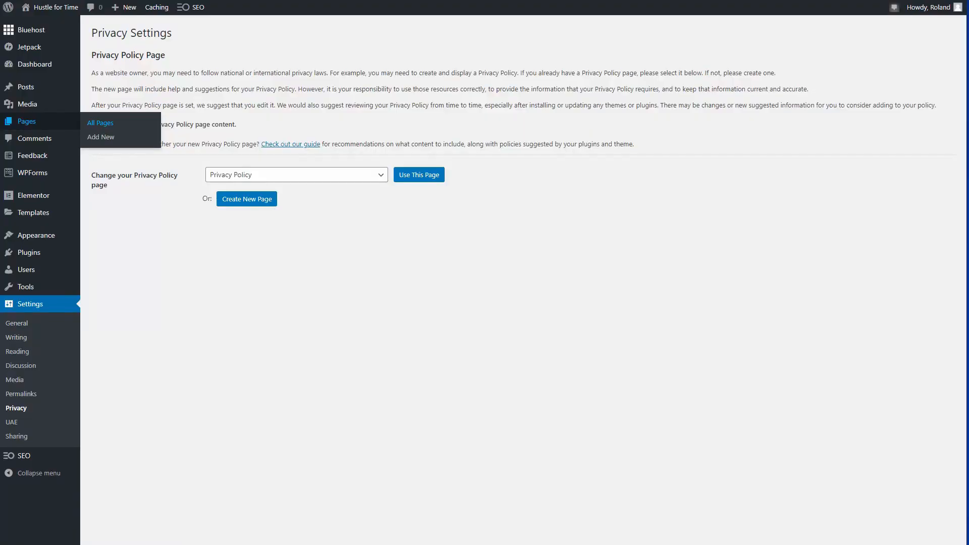
pyautogui.moveTo(21, 463)
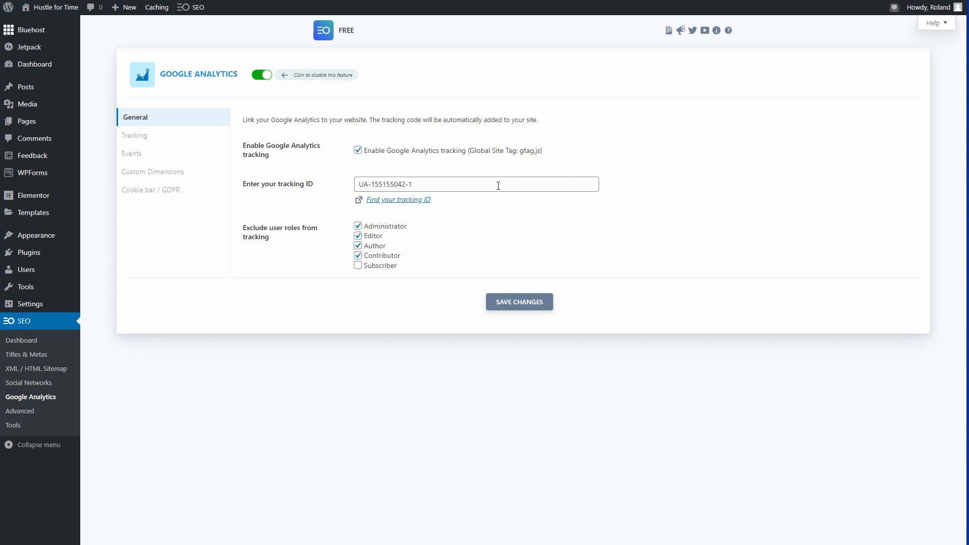
# - Review the tracking ID, additional tracking code options and event tracking options in SEOPress's Google Analytics settings
pyautogui.moveTo(498, 185); pyautogui.dragTo(349, 173)
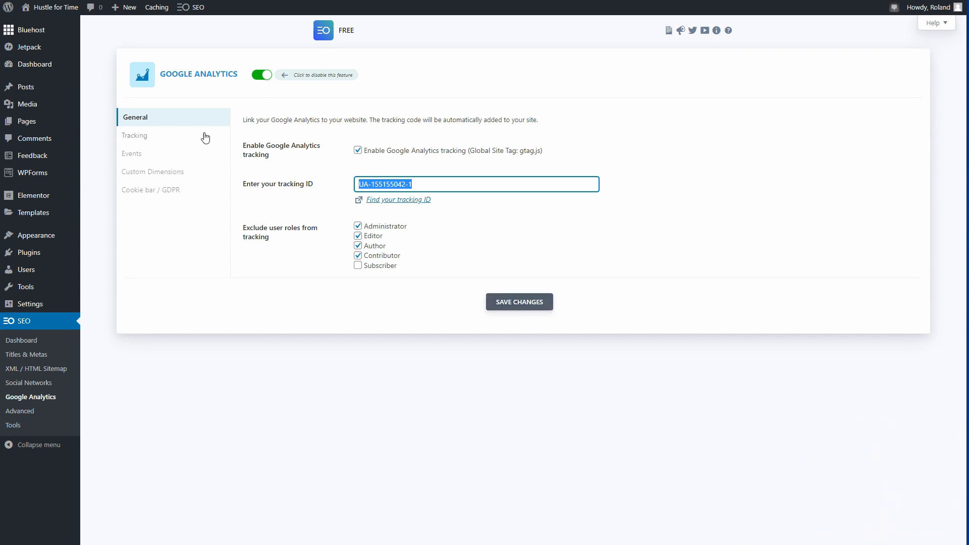
pyautogui.click(167, 141)
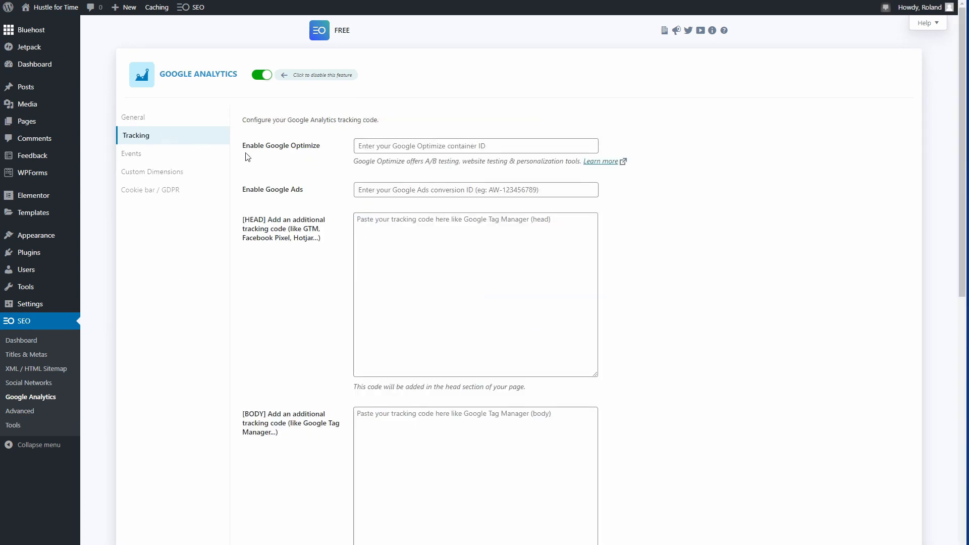
pyautogui.scroll(-7, 248, 151)
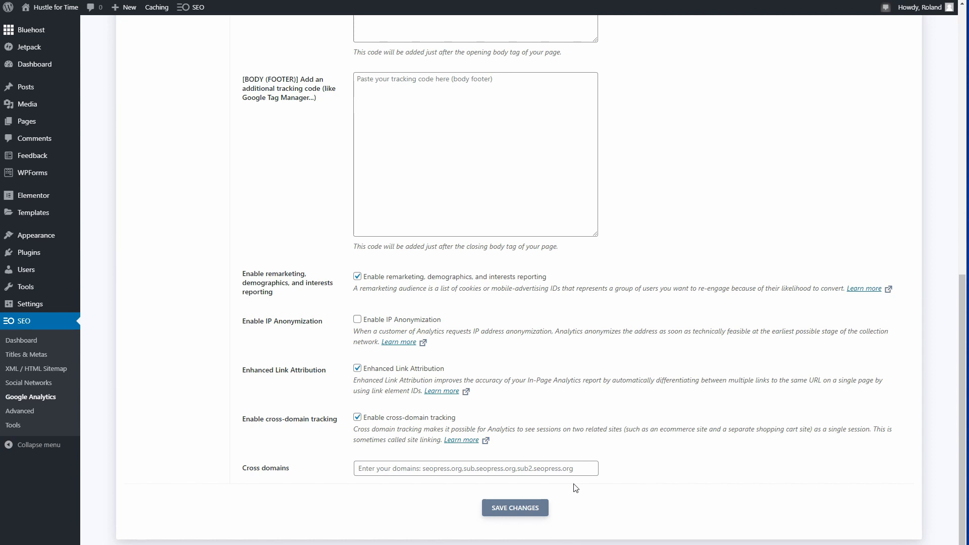
pyautogui.scroll(10, 297, 346)
pyautogui.click(154, 155)
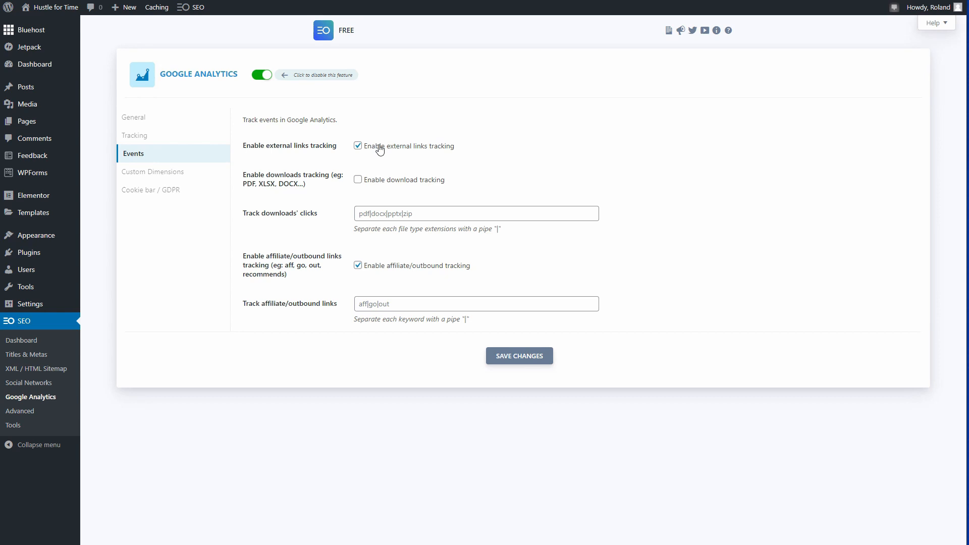
# - Enable requesting the user's consent for analytics tracking in the Cookie bar / GDPR settings and save the changes
pyautogui.click(162, 191)
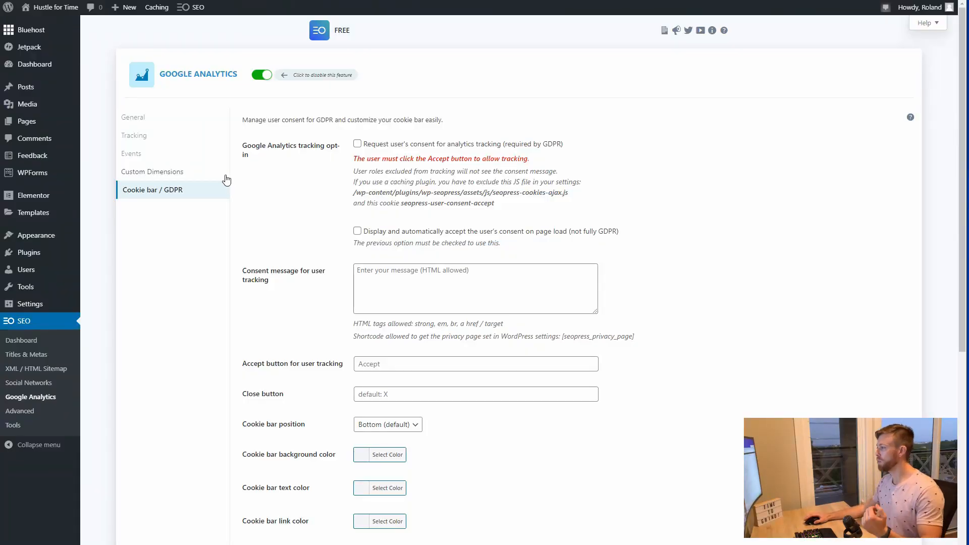
pyautogui.click(357, 144)
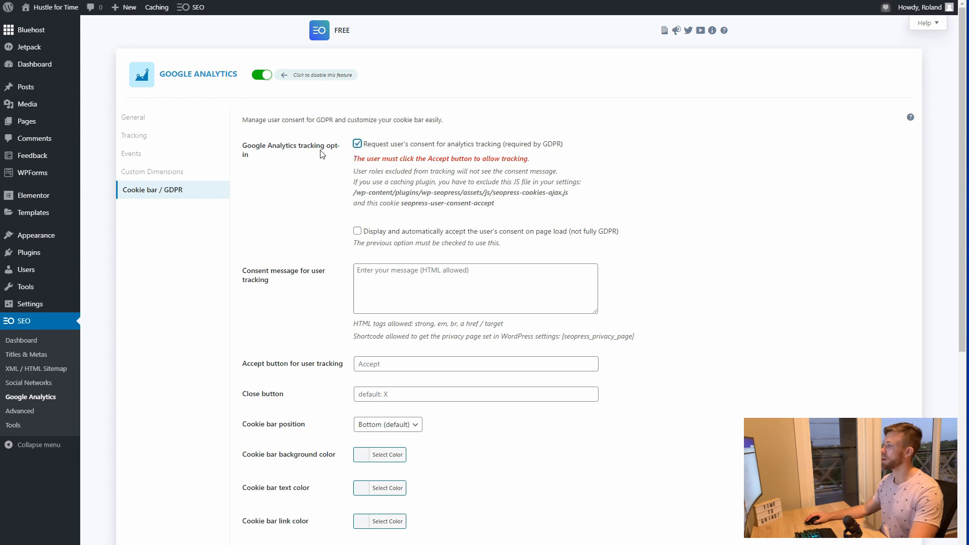
pyautogui.click(396, 295)
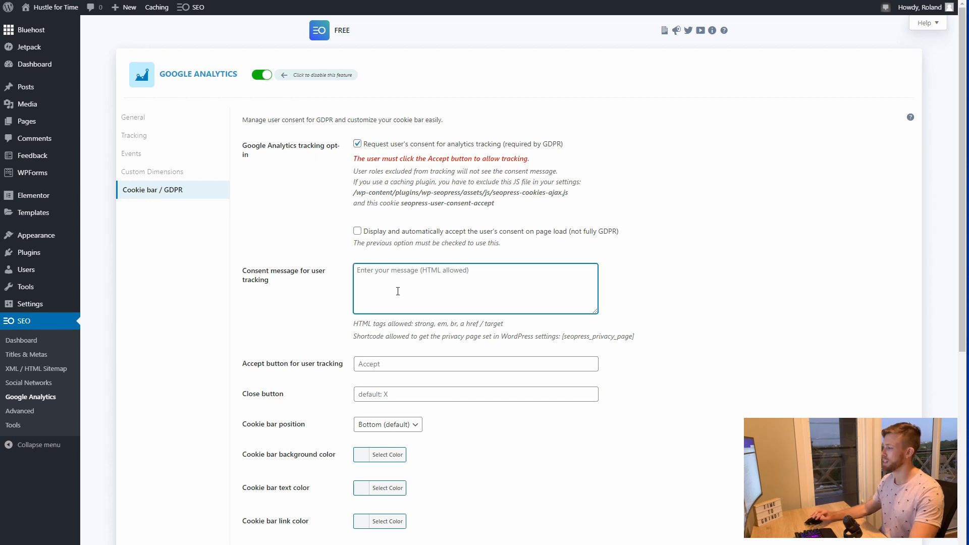
pyautogui.scroll(-3, 399, 252)
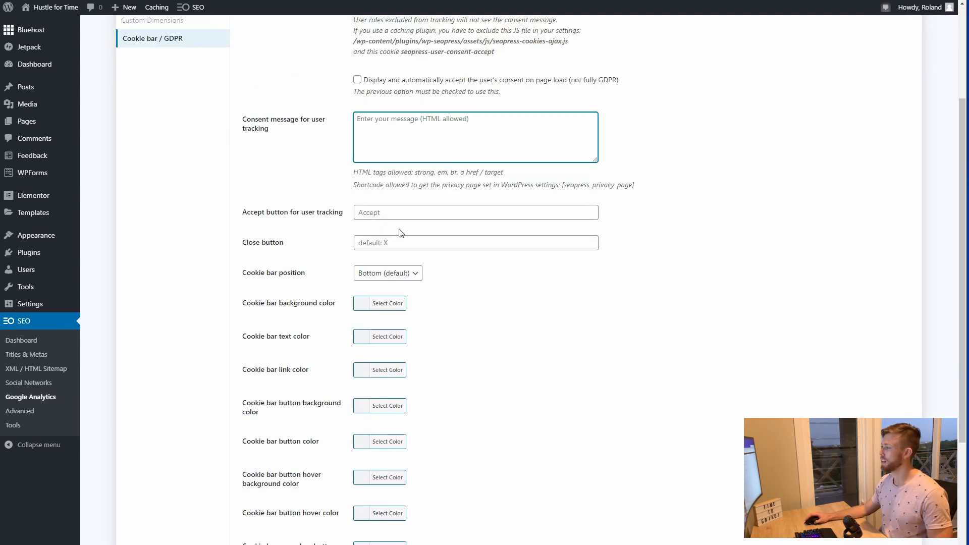
pyautogui.scroll(-4, 399, 237)
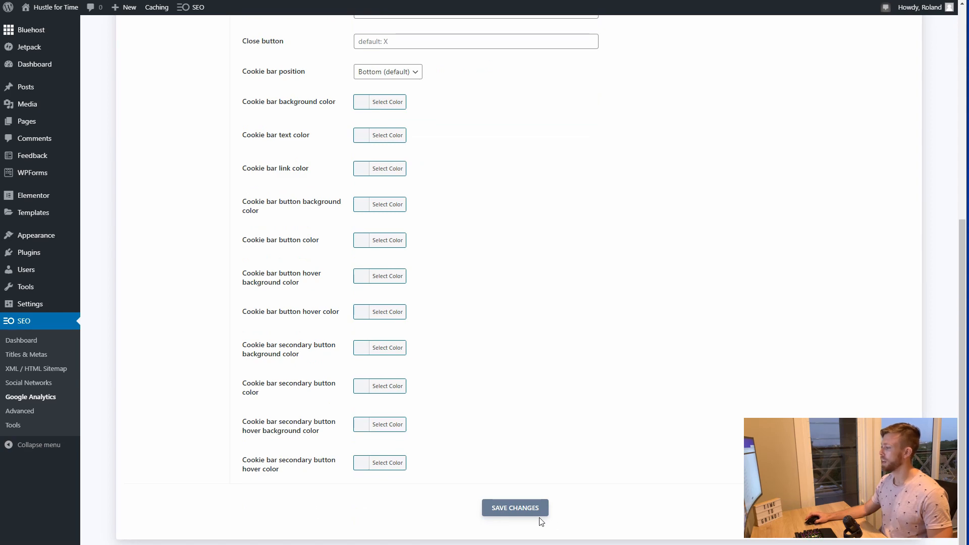
pyautogui.click(535, 510)
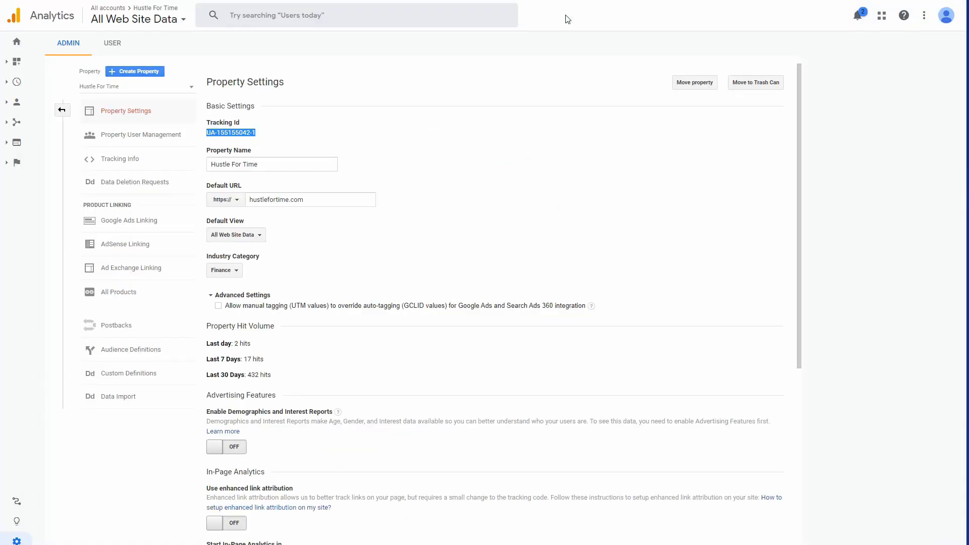
# - Switch to Google Analytics and open the home page of the Hustle For Time property
pyautogui.click(17, 41)
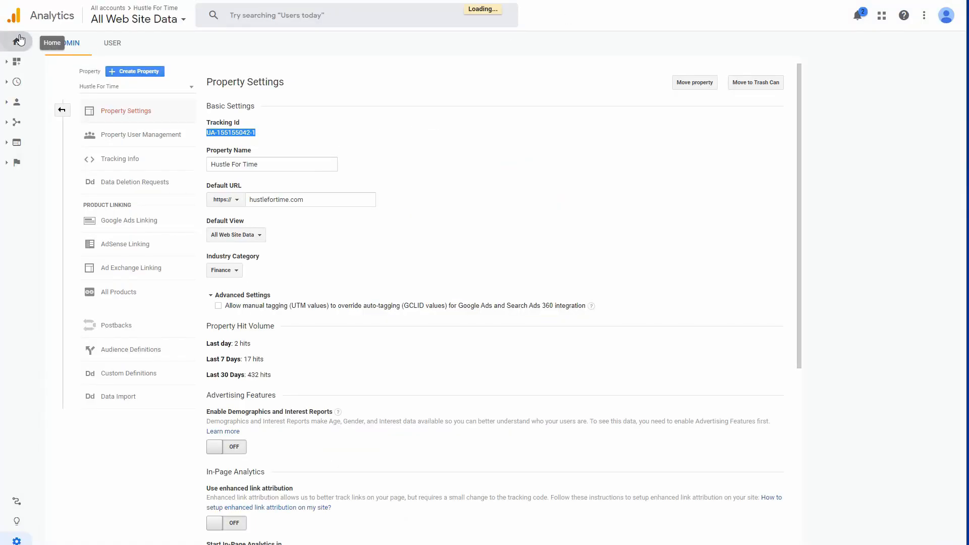